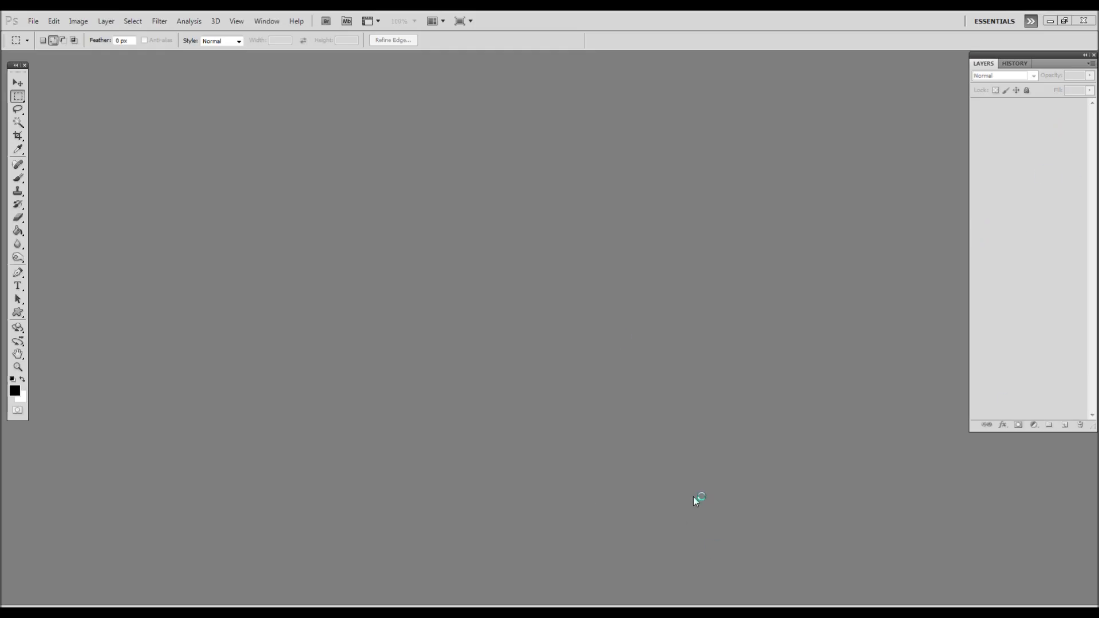
Step: Create a new document named T LOGO, 4 × 4 inches at 300 pixels/inch
click(33, 24)
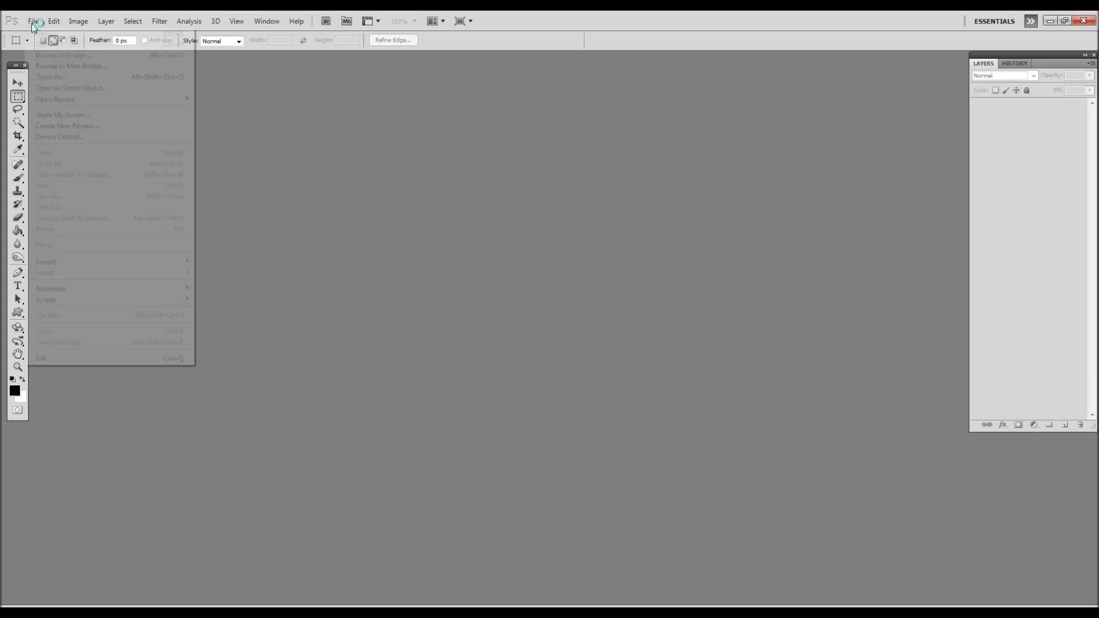
click(44, 33)
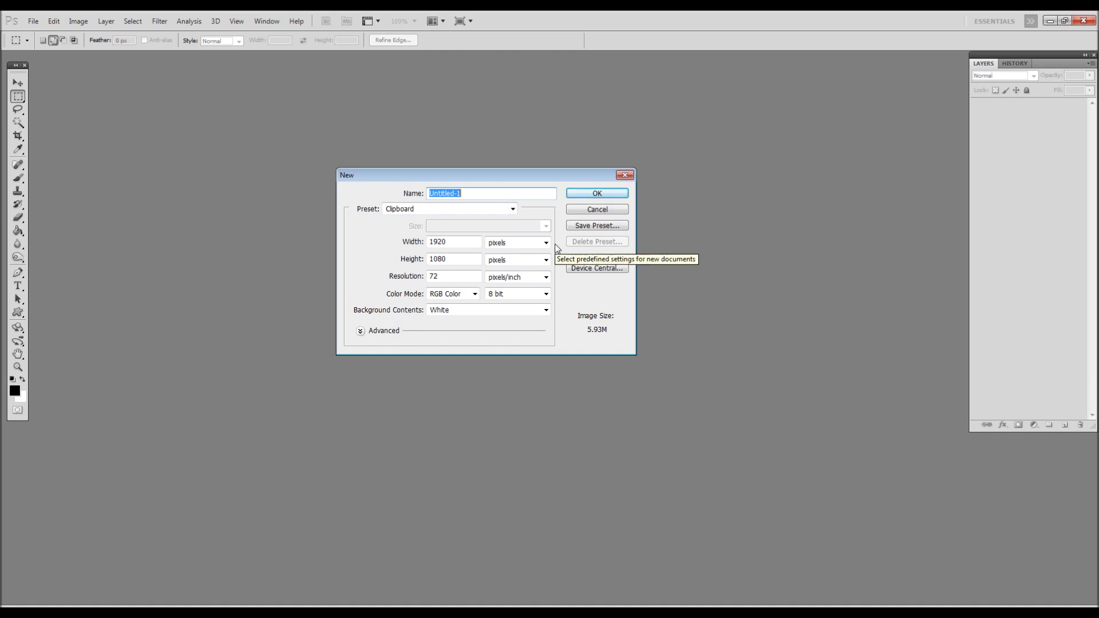
text(T LOGO)
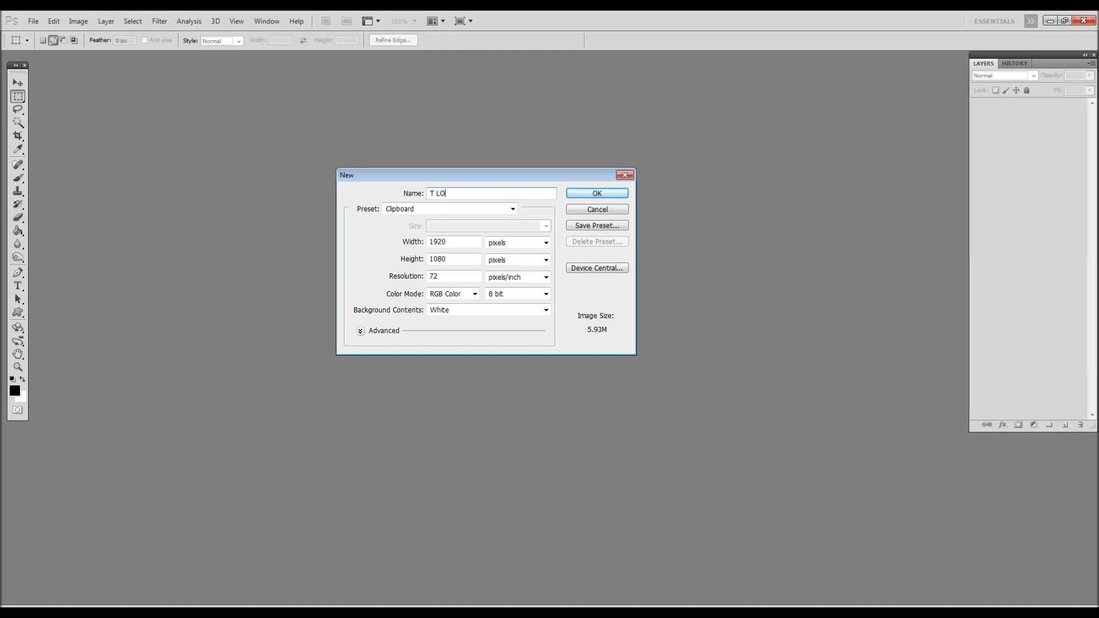
click(515, 242)
click(504, 264)
text(4)
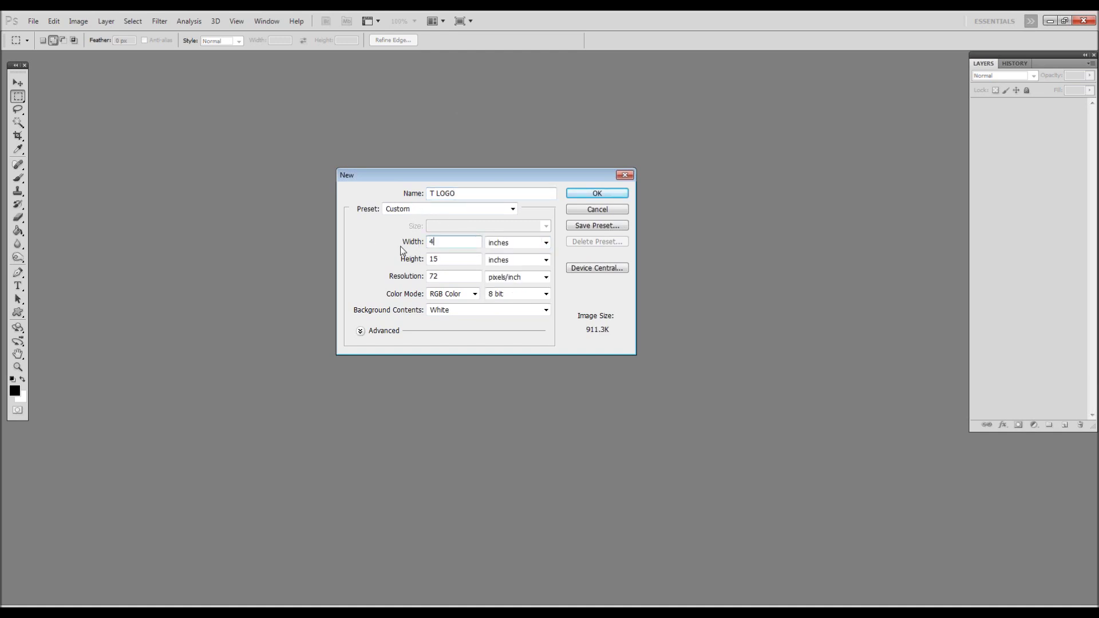
key(Tab)
text(4)
key(Tab)
text(300)
click(608, 196)
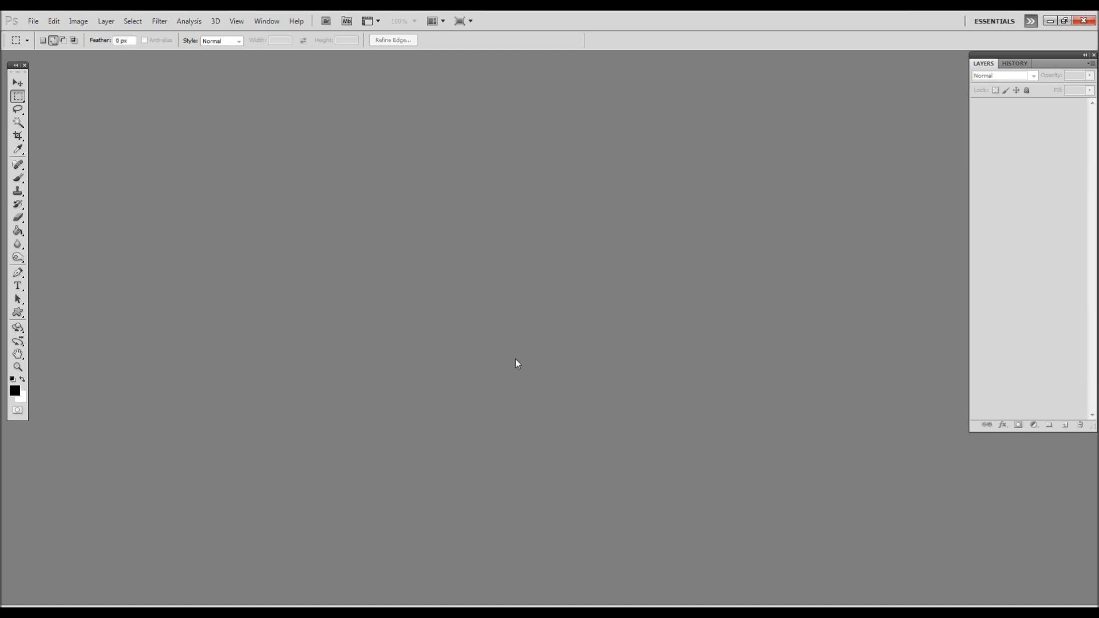
Step: Type an F and a separate 8 text layer, then tuck the 8 against the F's stem
click(17, 285)
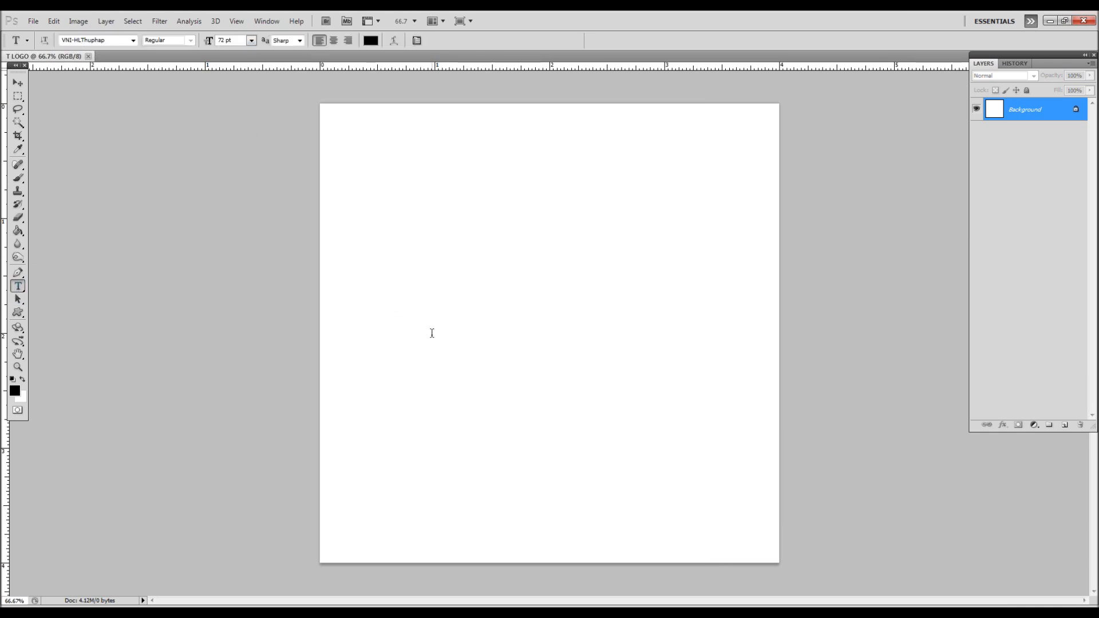
click(432, 333)
text(F)
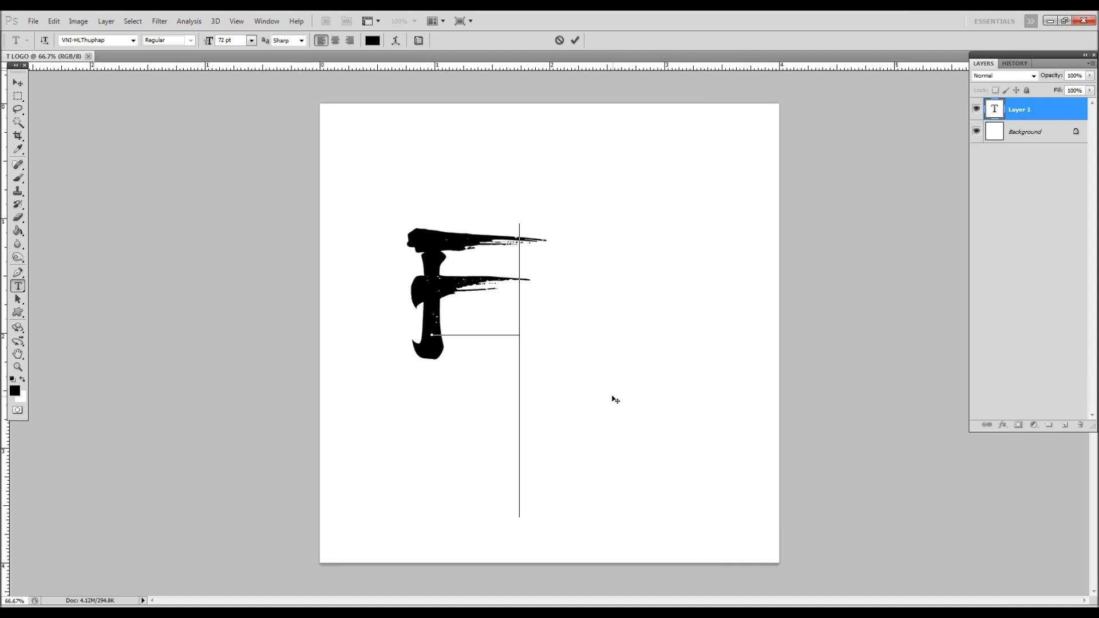
click(575, 40)
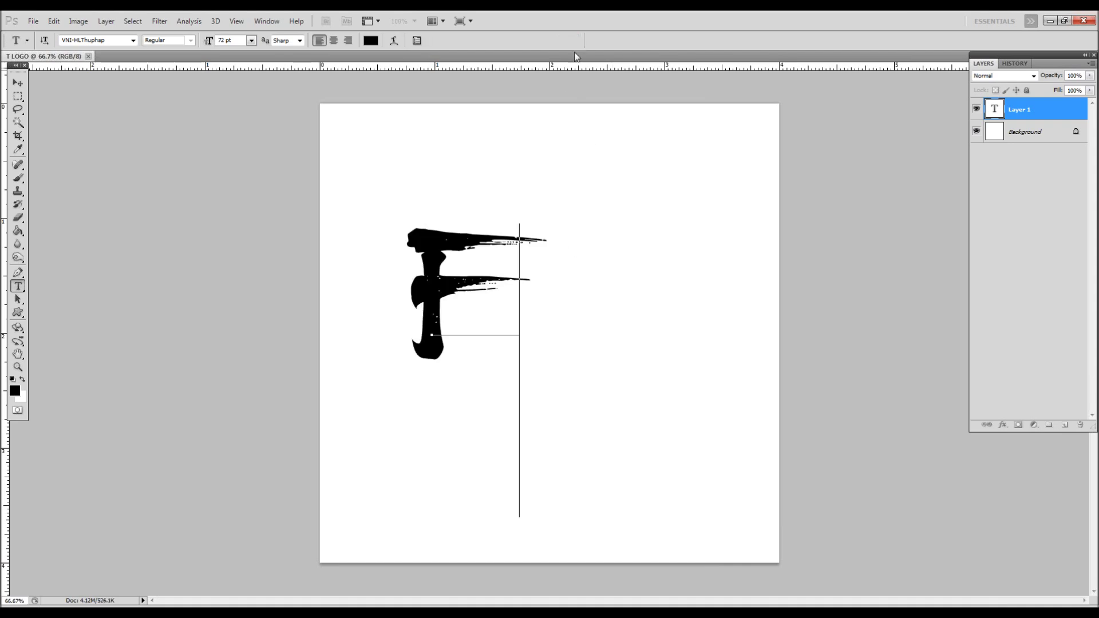
click(560, 378)
text(8)
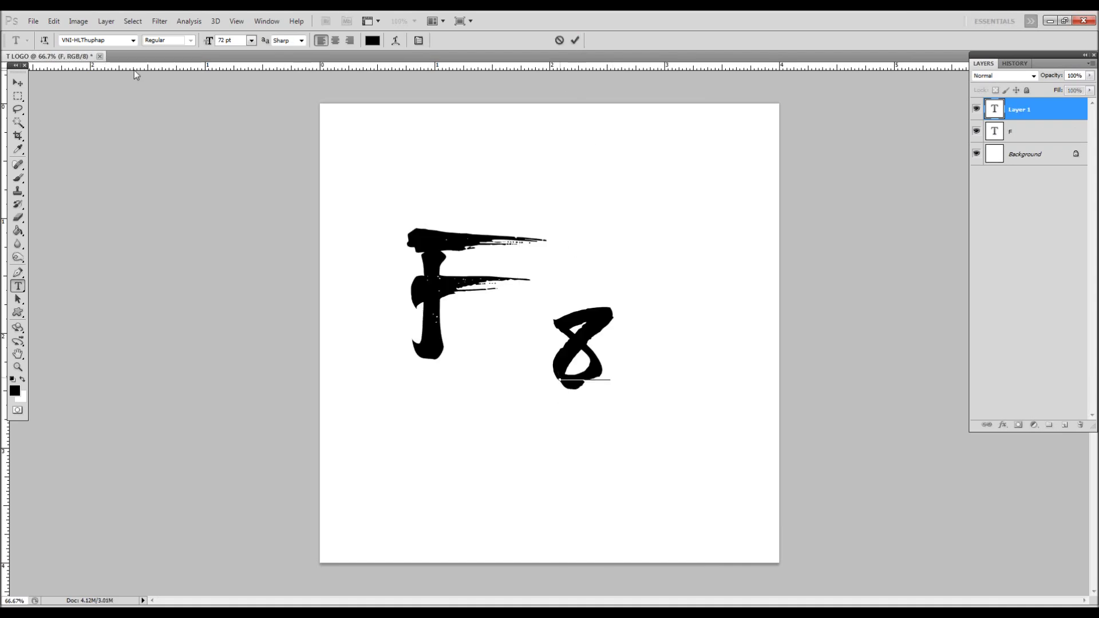
click(18, 83)
drag(581, 382, 488, 350)
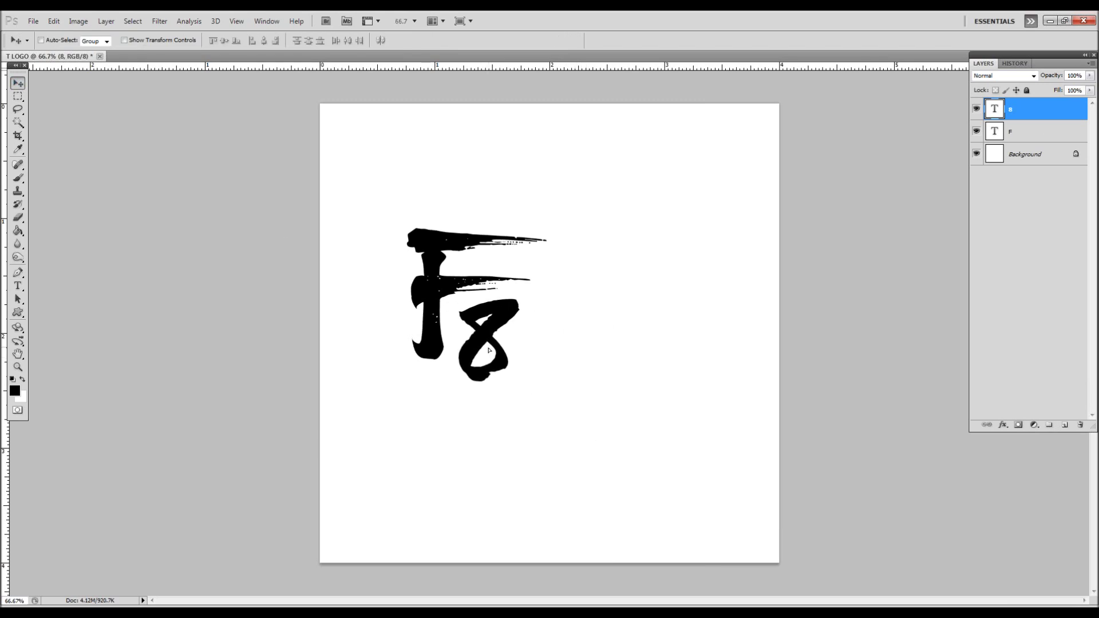
Step: Scale the F and 8 together to about 220% and move them up and right
shift+click(1046, 132)
drag(478, 313, 548, 320)
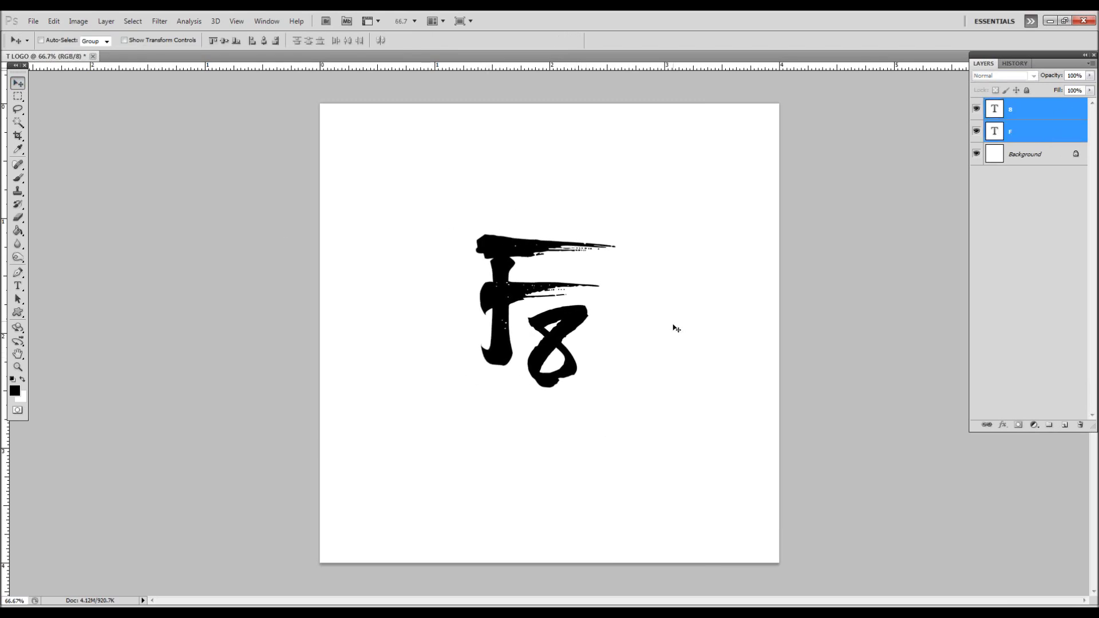
key(ctrl+t)
drag(484, 234, 407, 159)
drag(618, 391, 694, 511)
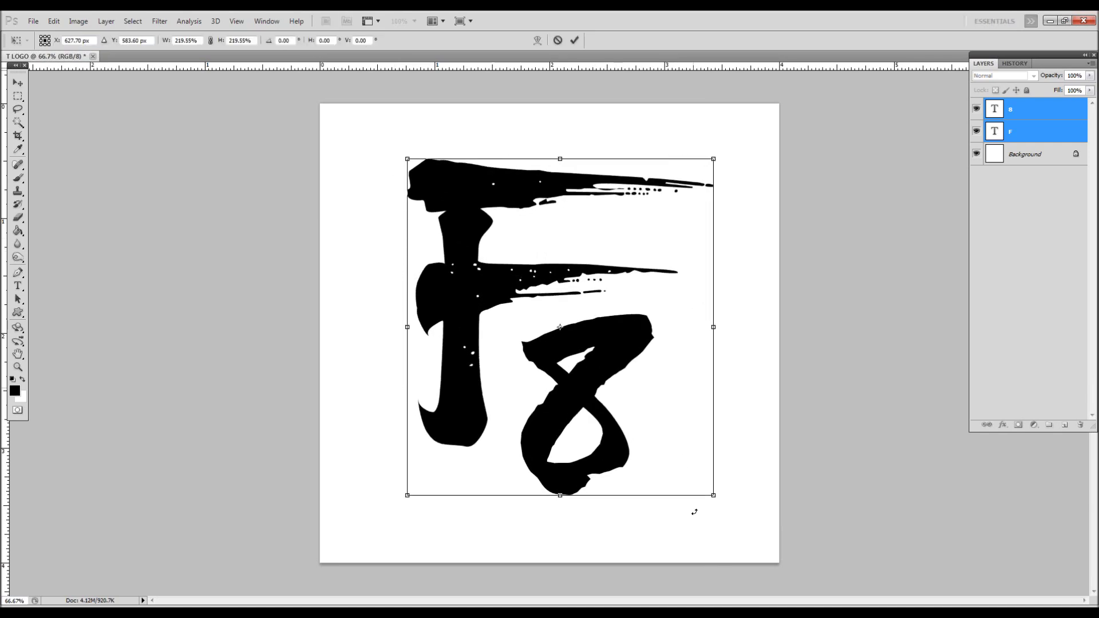
click(575, 40)
drag(588, 327, 634, 288)
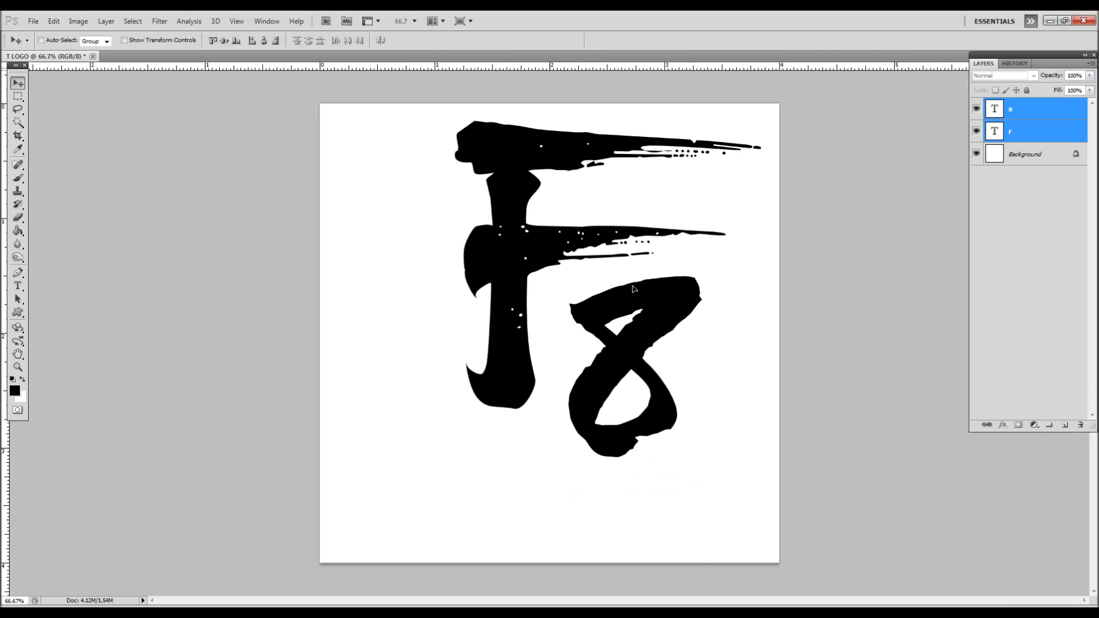
click(1047, 158)
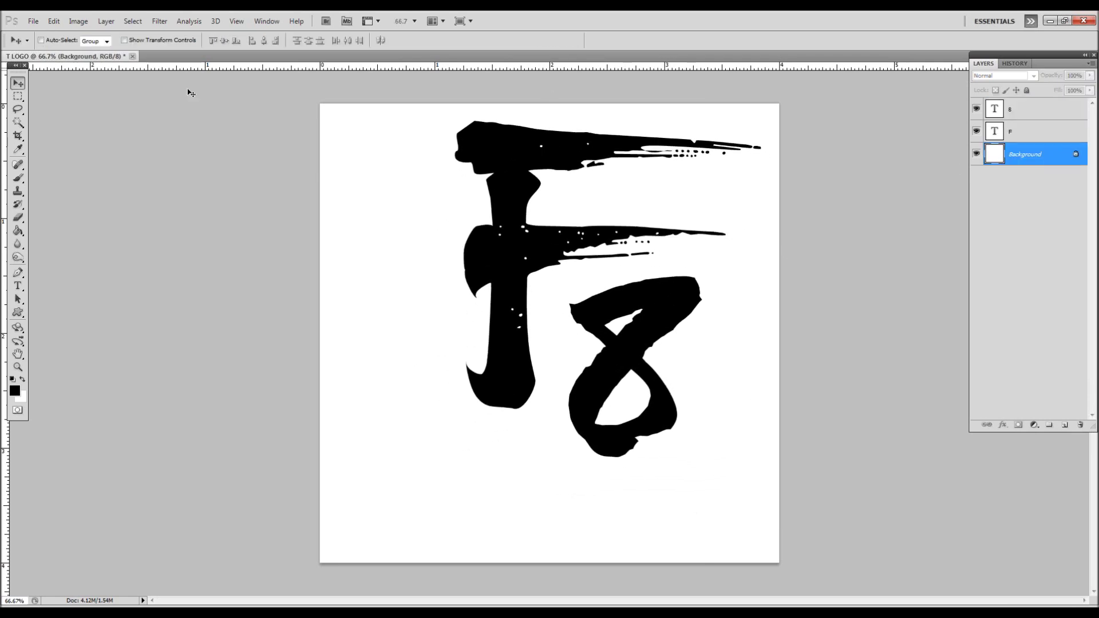
Step: Add 18 pt '© 2011' text and position it just under the F's stem
click(17, 285)
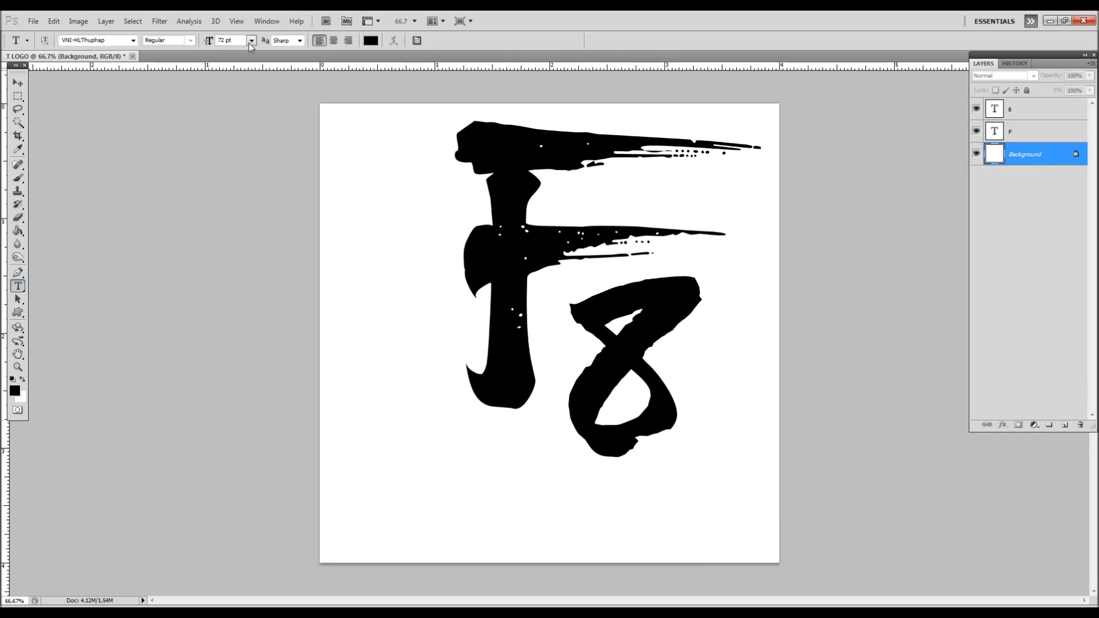
click(250, 41)
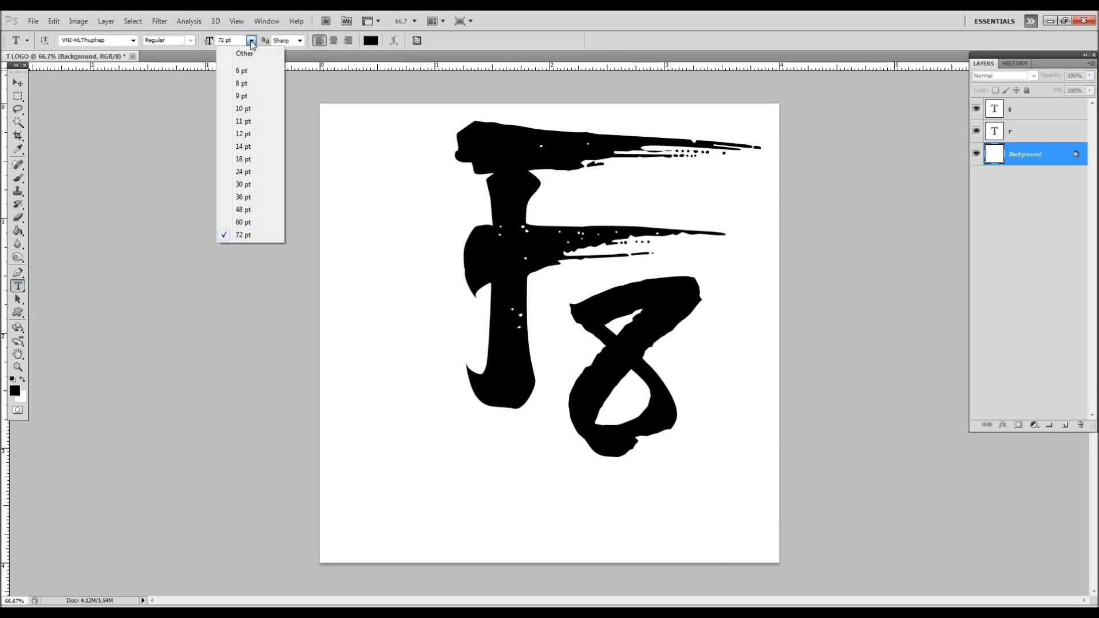
click(237, 162)
click(342, 524)
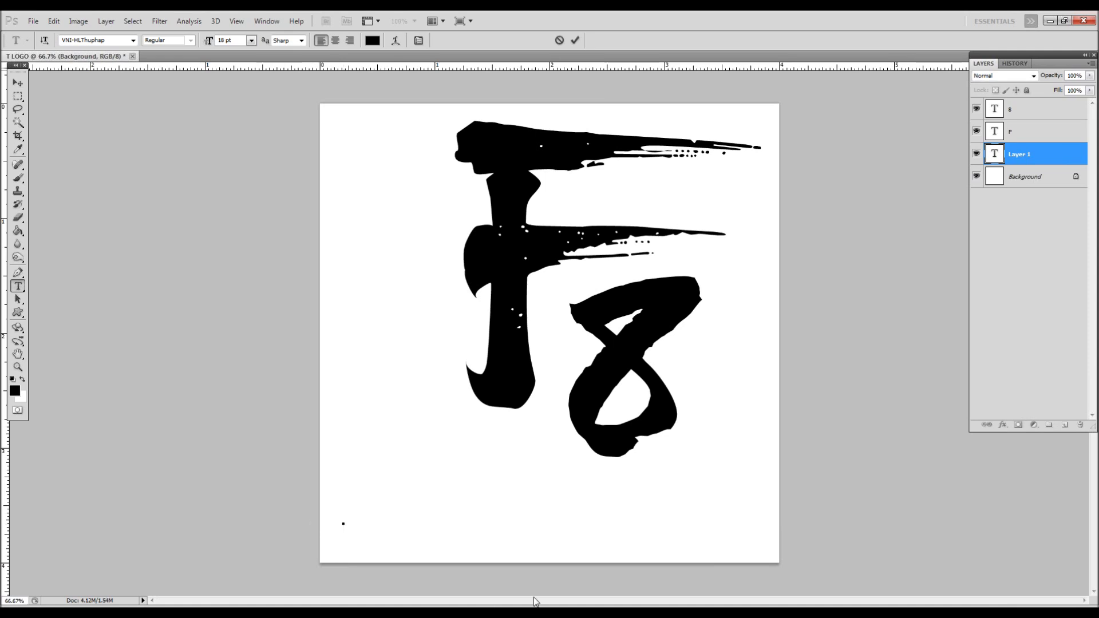
text(© 2011)
click(577, 39)
key(v)
drag(399, 525, 522, 462)
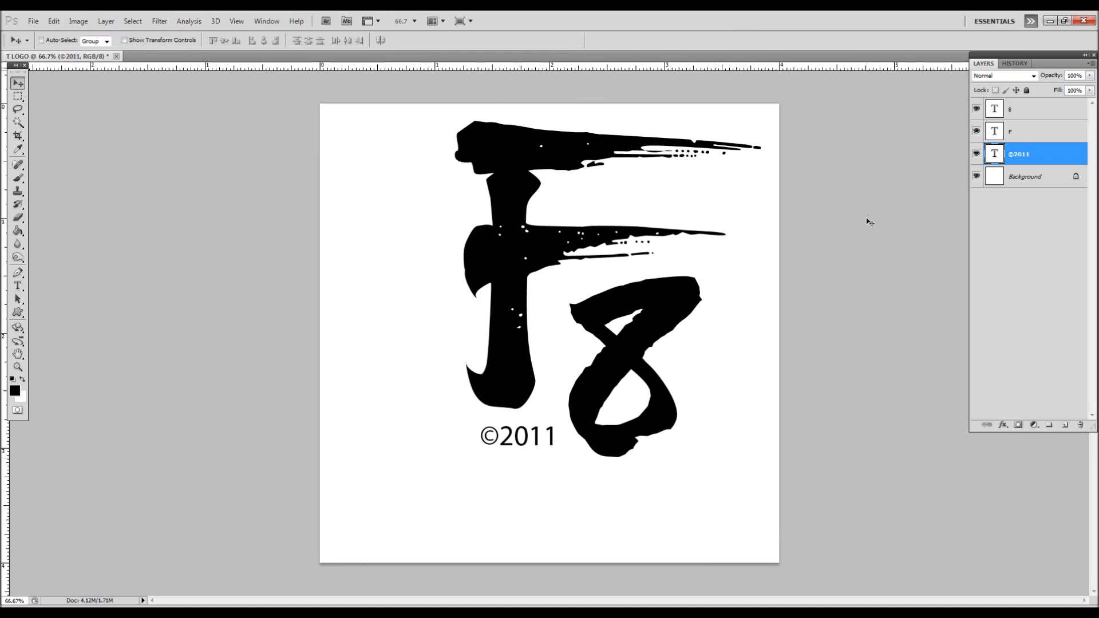
Step: Move the F, 8 and ©2011 layers together as one mark
shift+click(1048, 133)
shift+click(1047, 109)
drag(631, 304, 584, 341)
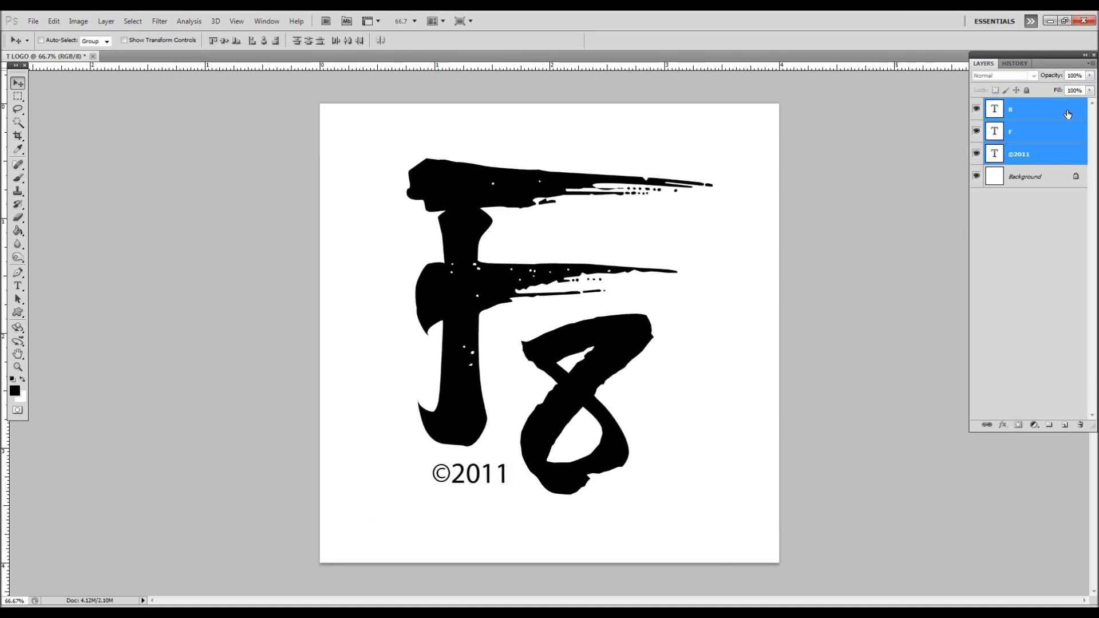
Step: Give layer F a Drop Shadow (distance 25, size 25) and a size-20 Bevel and Emboss
click(1057, 143)
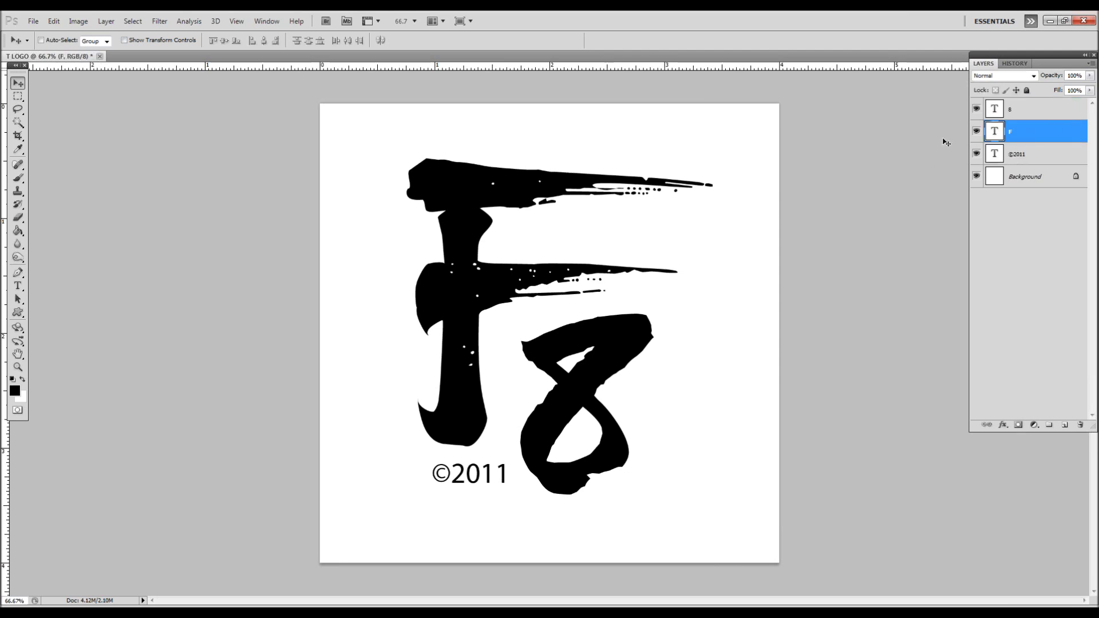
double_click(1052, 136)
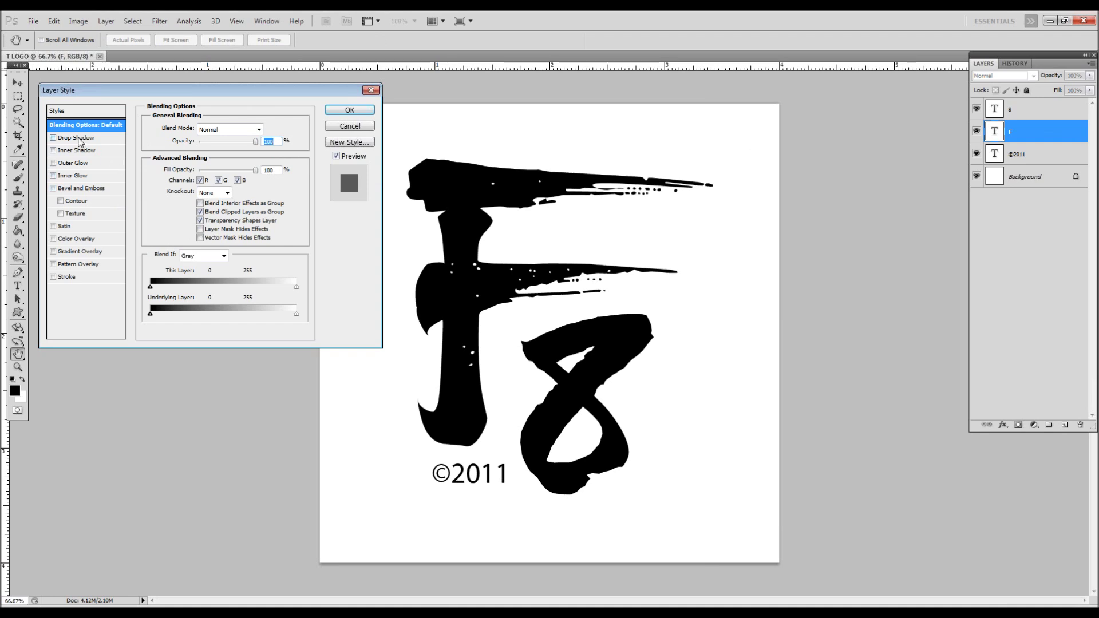
click(78, 138)
text(25)
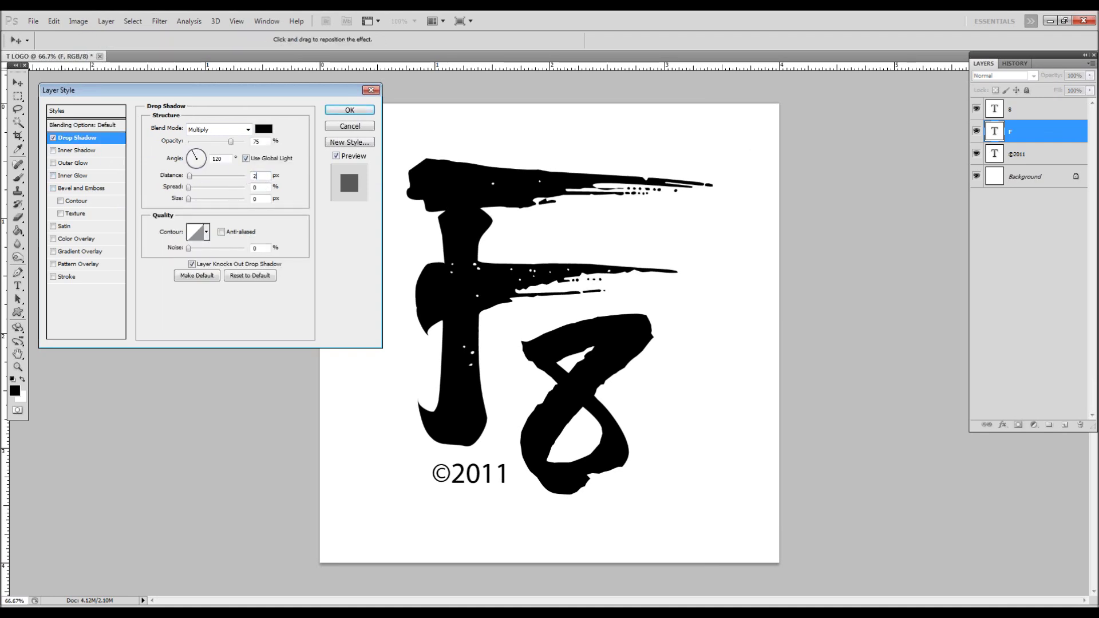
key(Tab)
key(Tab)
text(25)
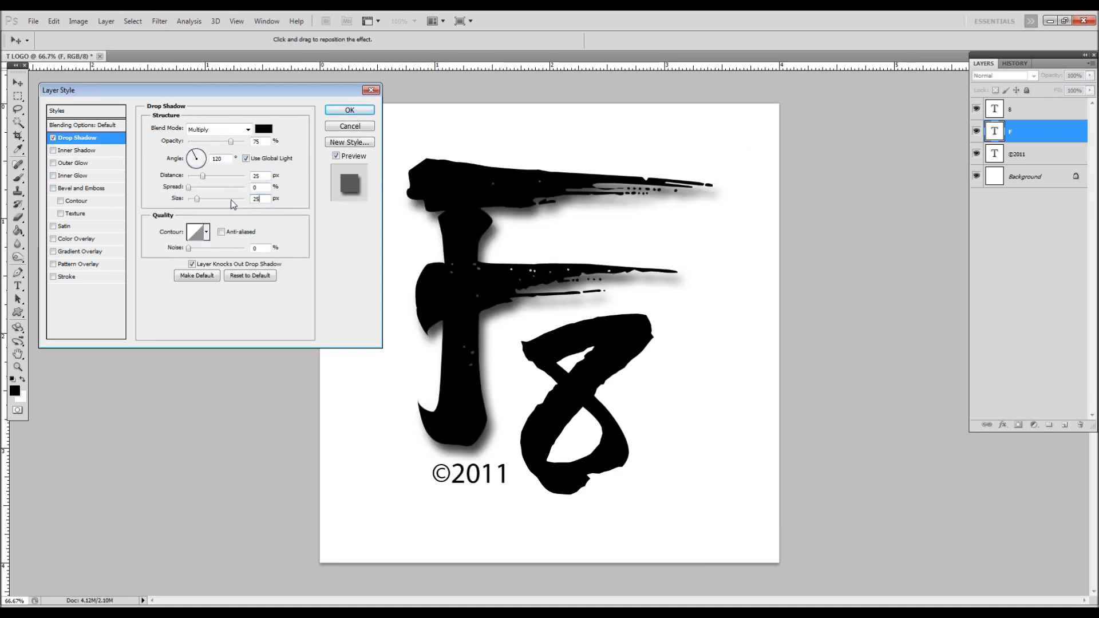
click(81, 189)
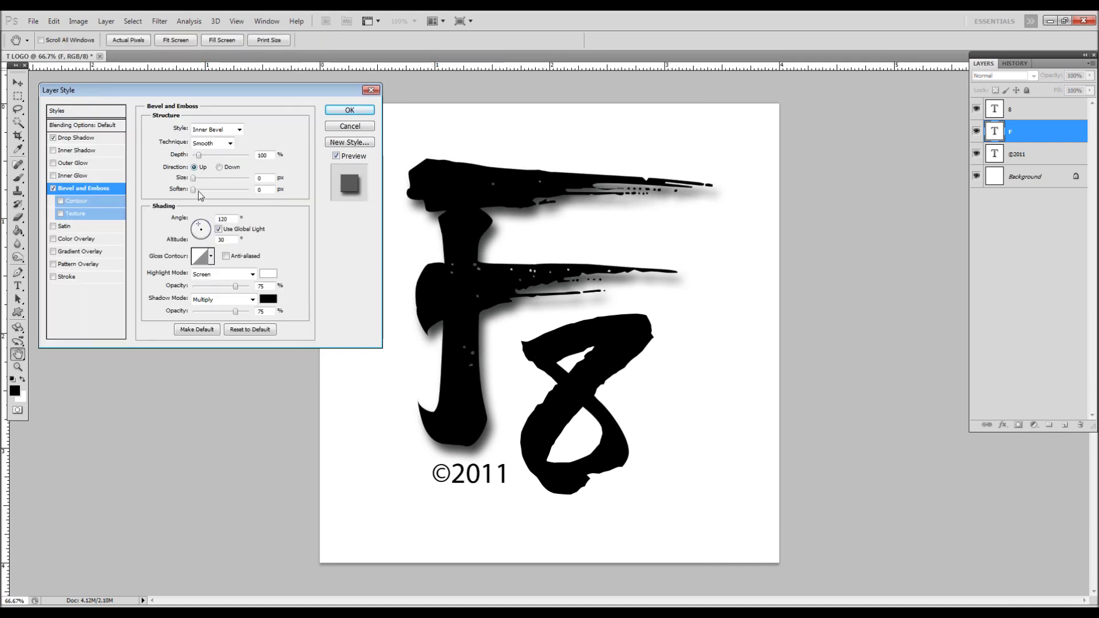
double_click(269, 180)
text(20)
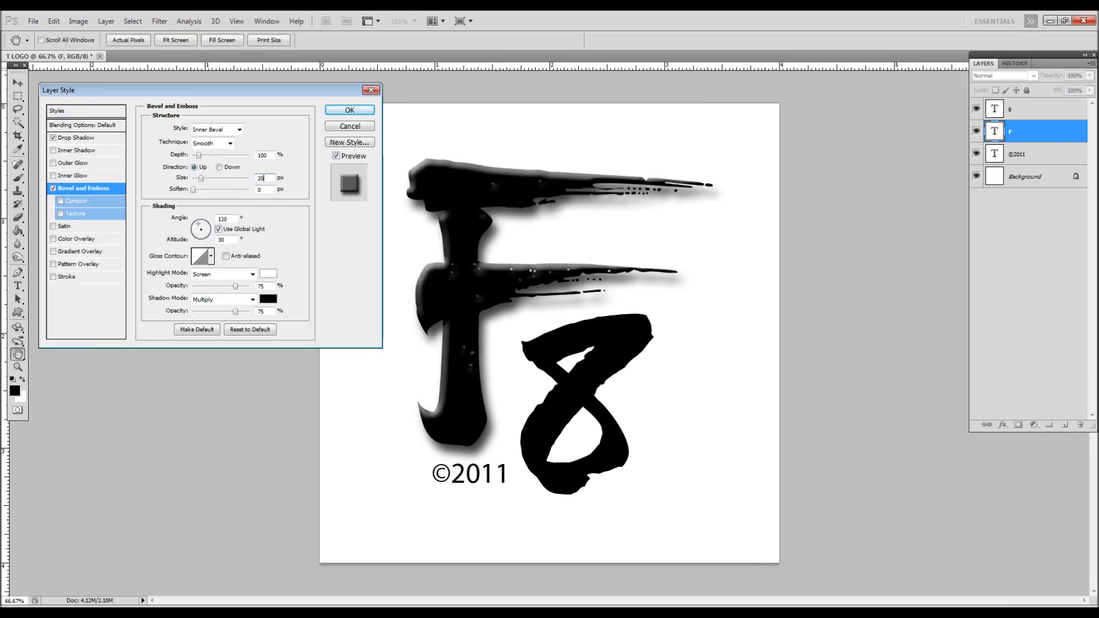
click(357, 110)
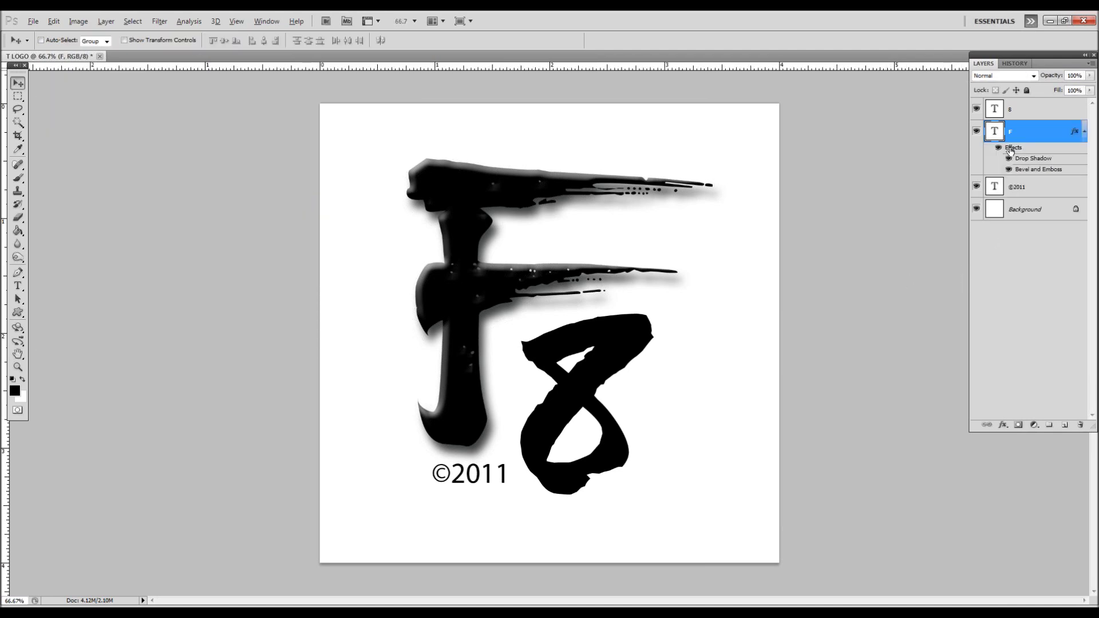
Step: Copy the F's effects onto the 8 layer, then reselect the F layer from the canvas
drag(1011, 150, 1015, 120)
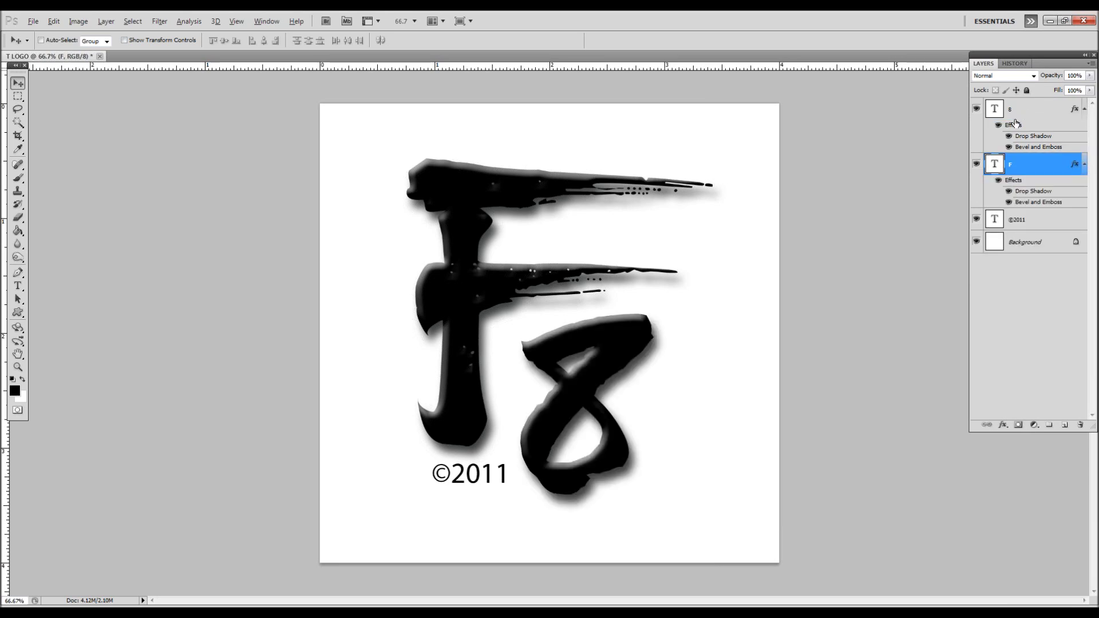
right_click(641, 377)
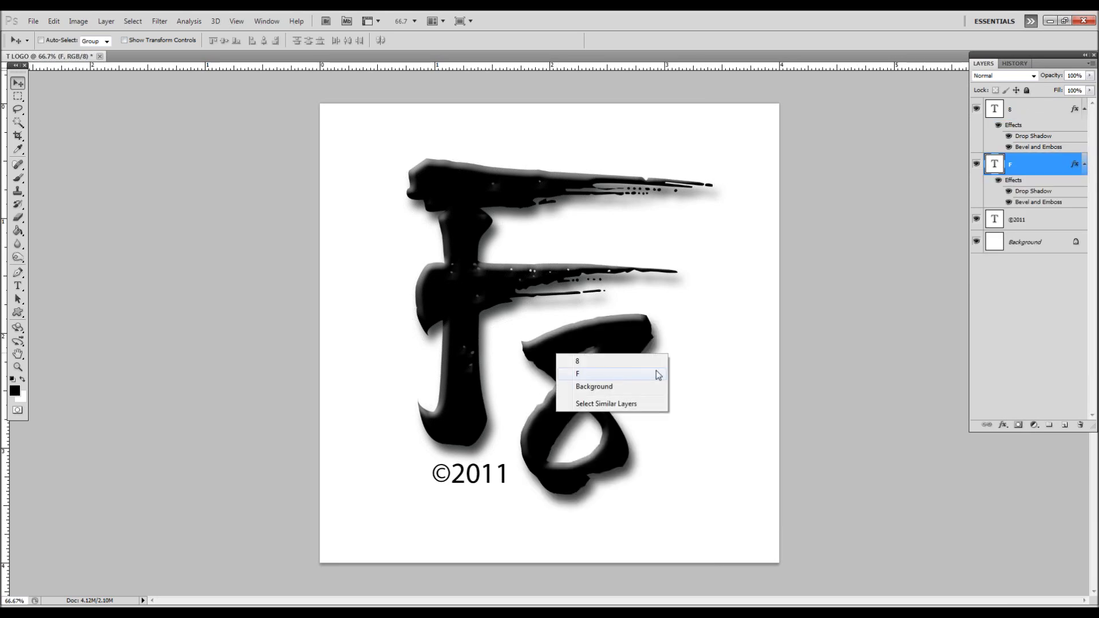
click(547, 381)
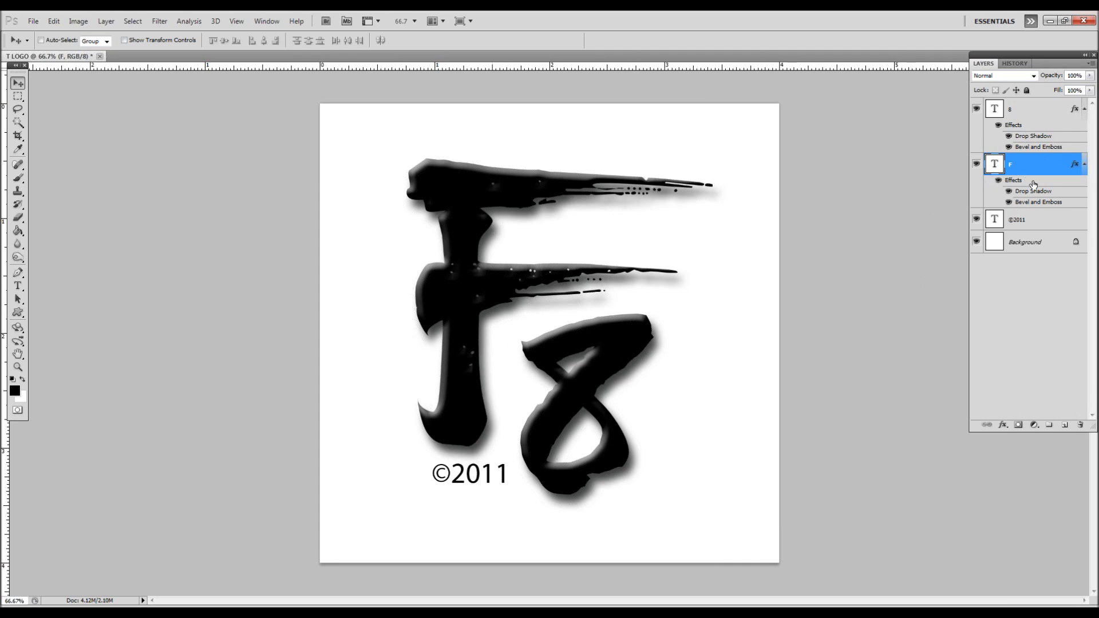
Step: Style ©2011 with a Drop Shadow (distance 5, size 5, opacity 50%) and 1 px Bevel and Emboss
double_click(1044, 224)
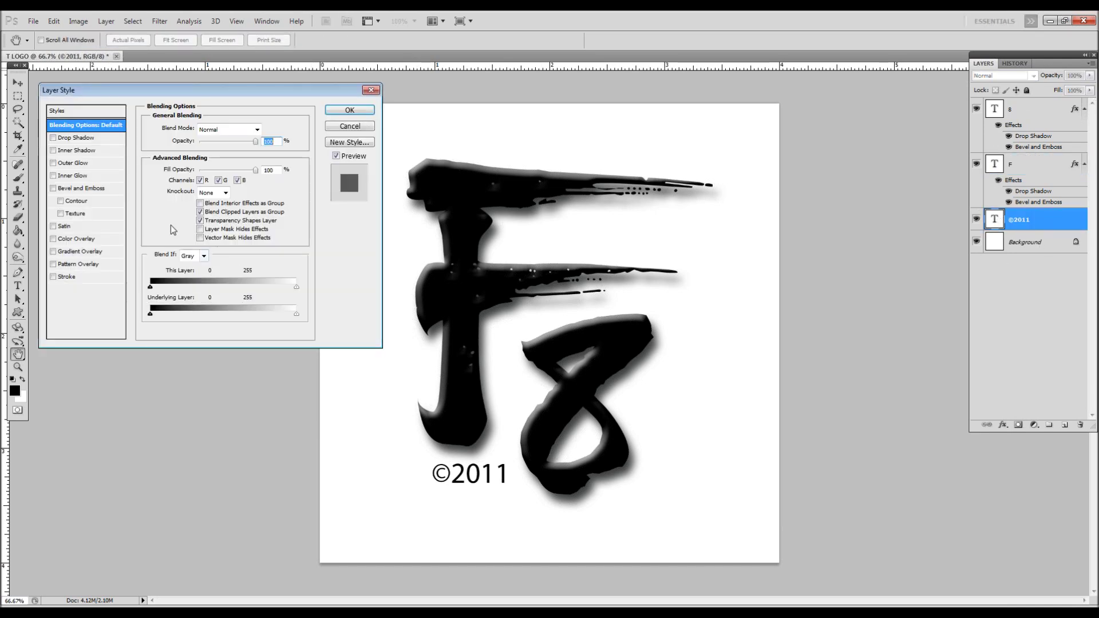
click(75, 139)
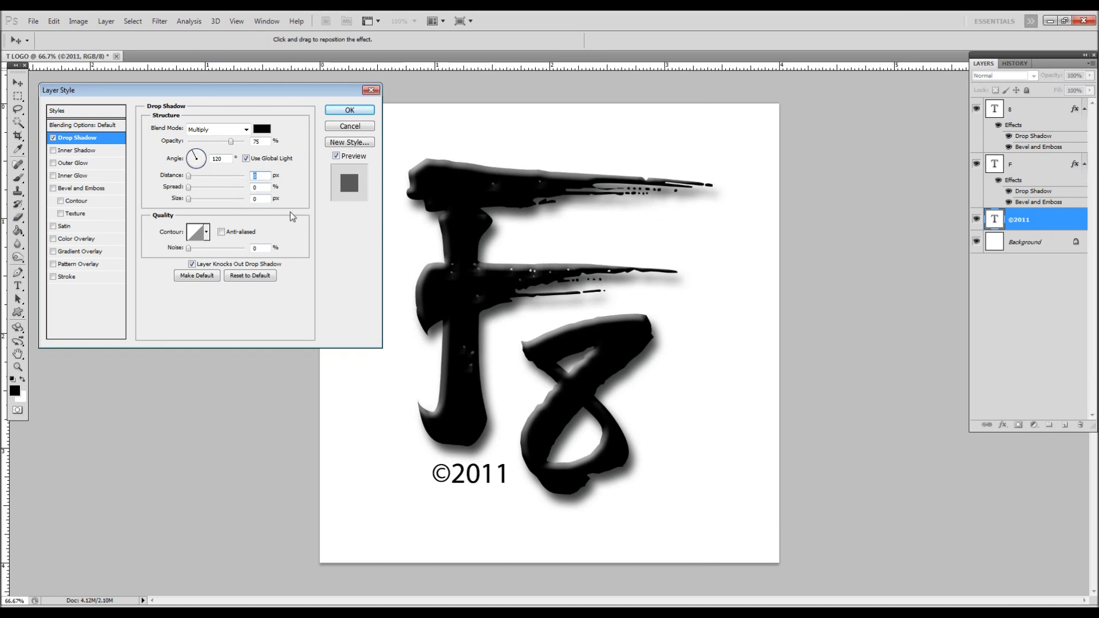
text(5)
key(Tab)
key(Tab)
text(5)
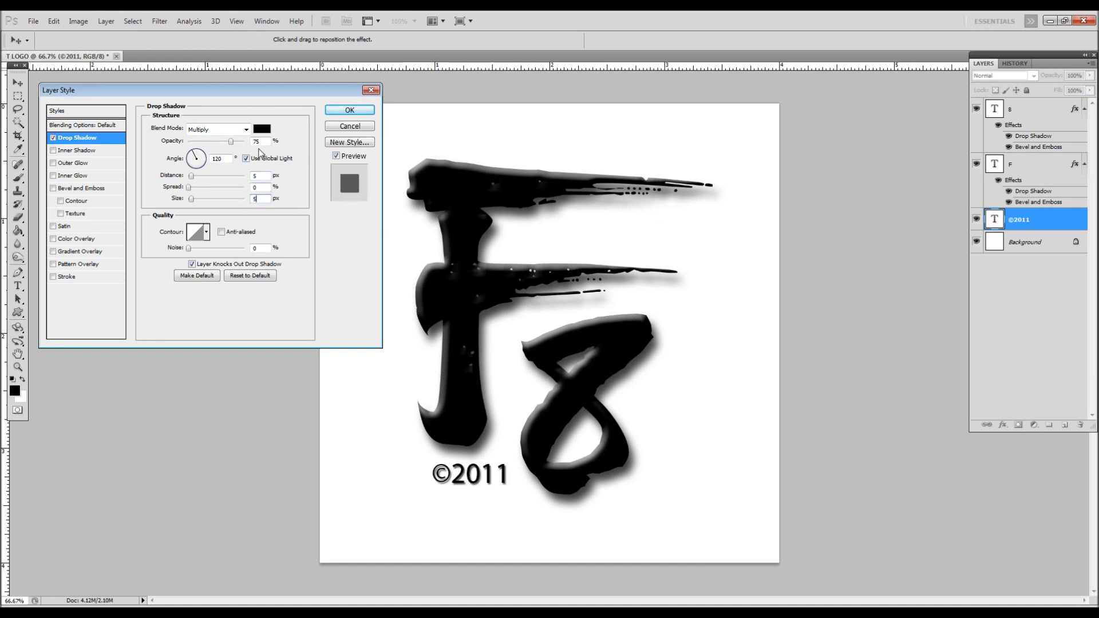
double_click(257, 141)
text(50)
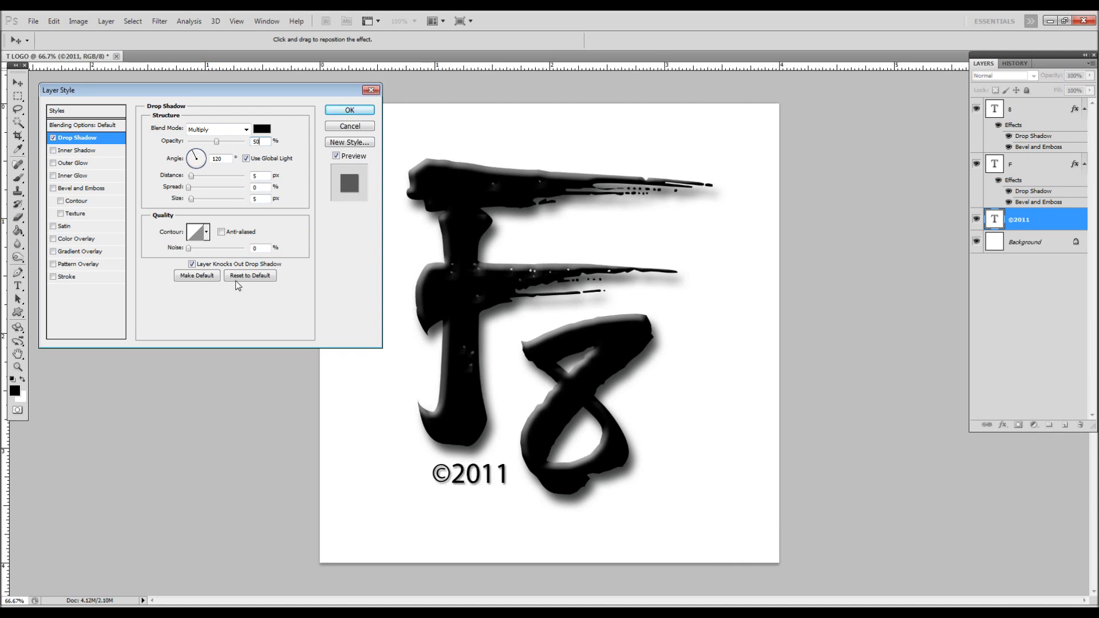
click(74, 189)
double_click(272, 178)
text(1)
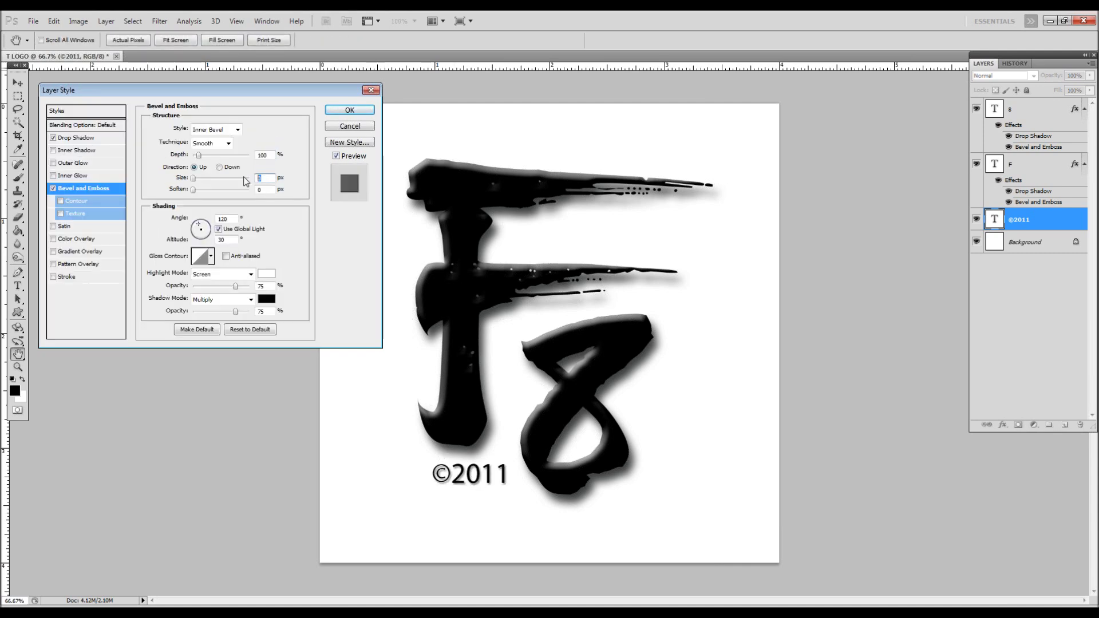
click(350, 111)
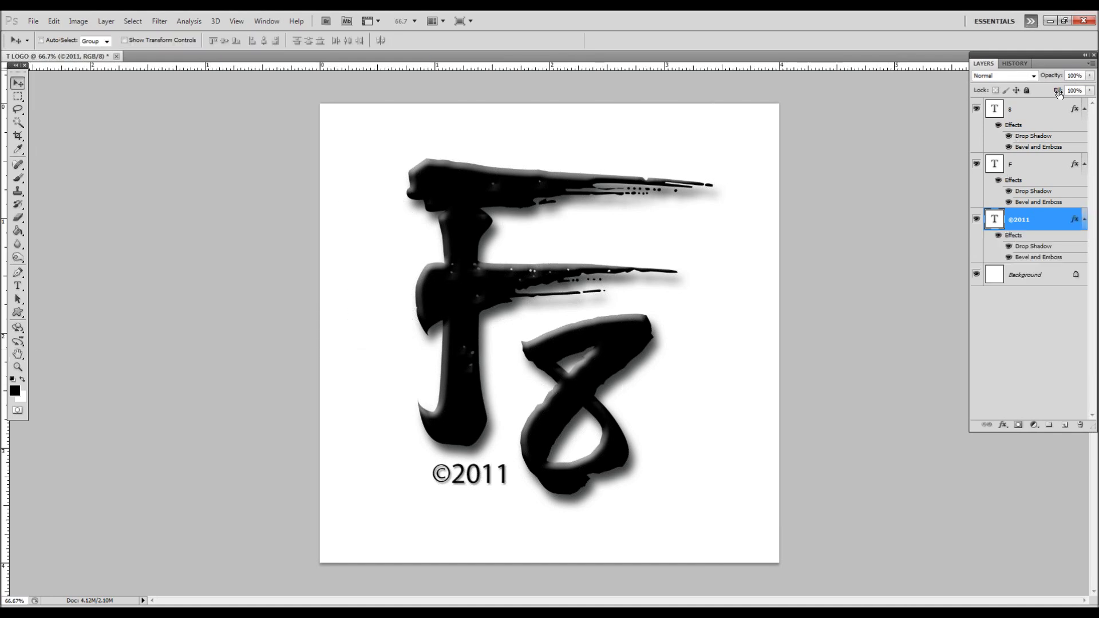
Step: Set the Fill of the 8, F and ©2011 layers each to 0%
click(1039, 111)
click(1089, 91)
drag(1090, 95, 1034, 101)
click(1063, 161)
click(1090, 90)
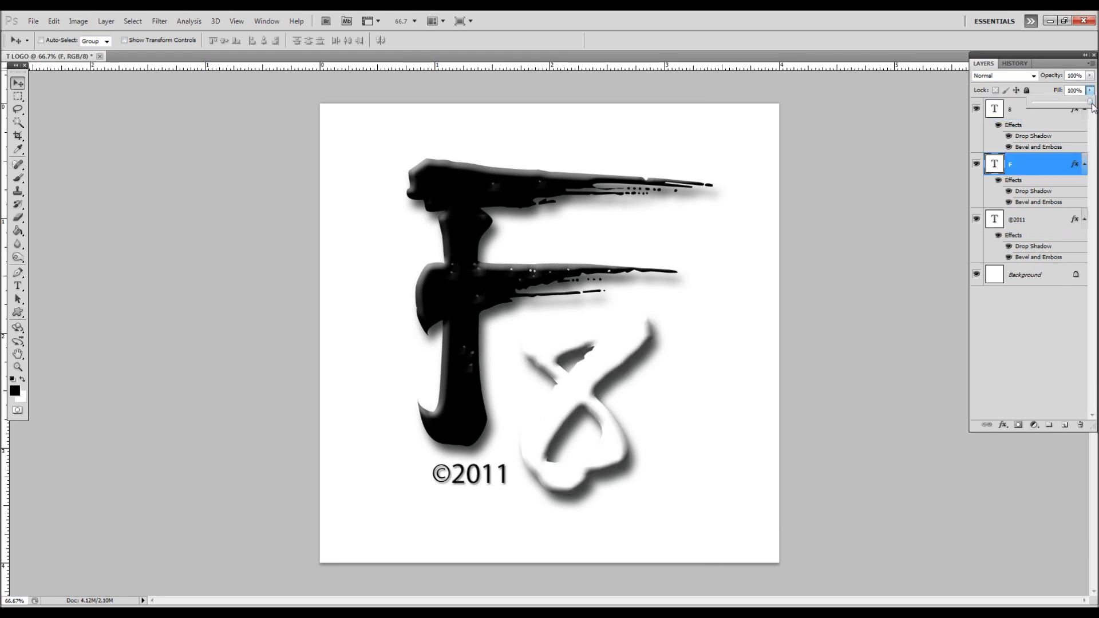
drag(1089, 102, 1021, 102)
click(1055, 221)
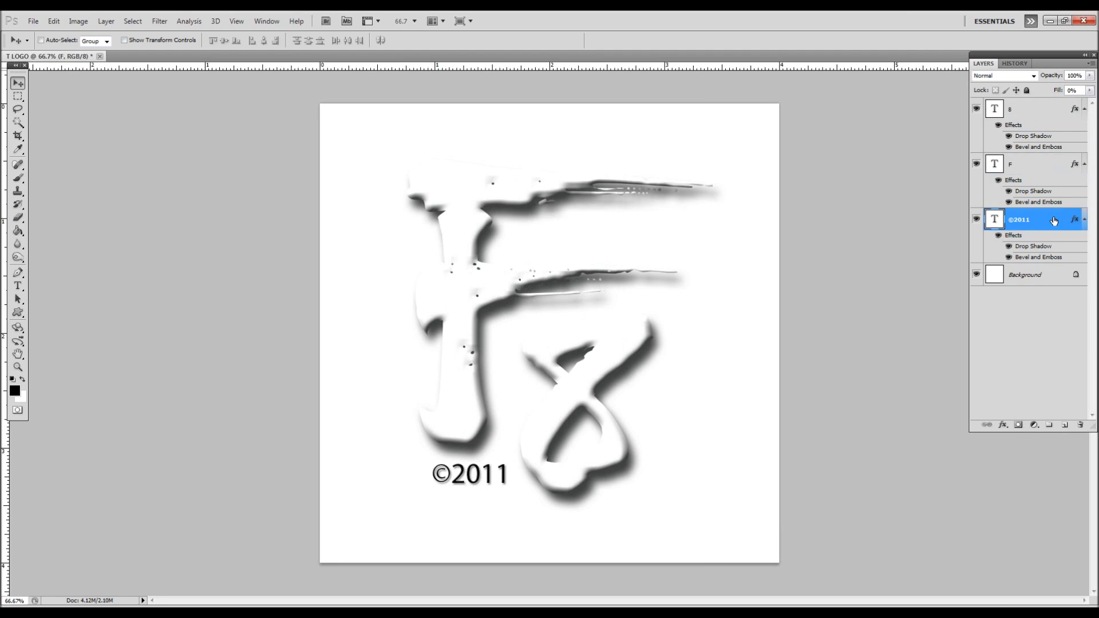
click(1089, 91)
drag(1089, 102, 1030, 102)
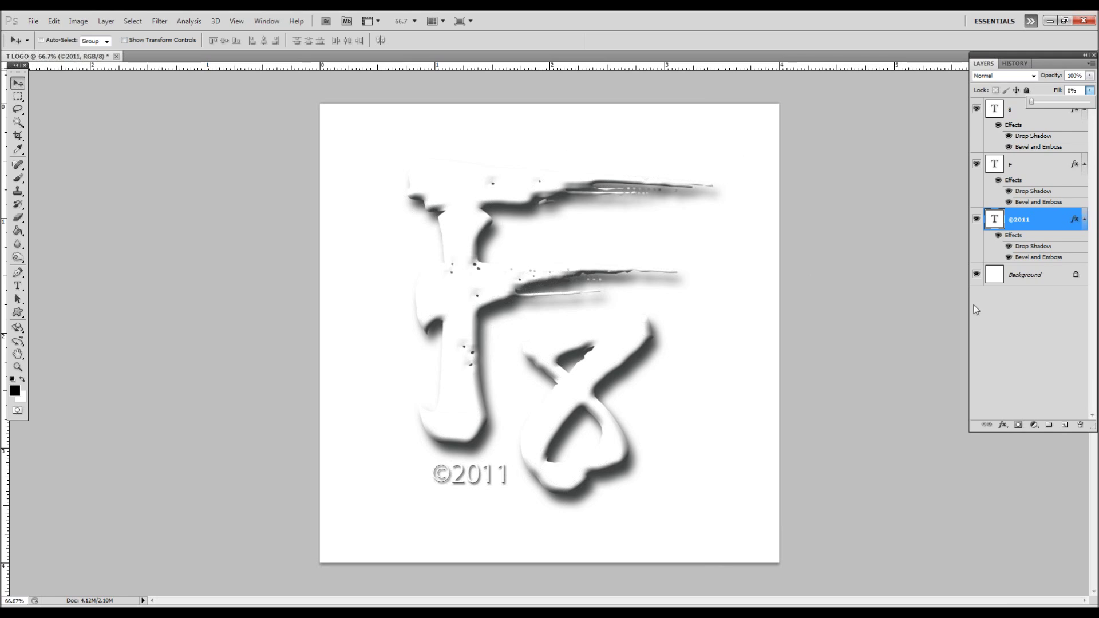
Step: Delete the white Background layer
click(1051, 278)
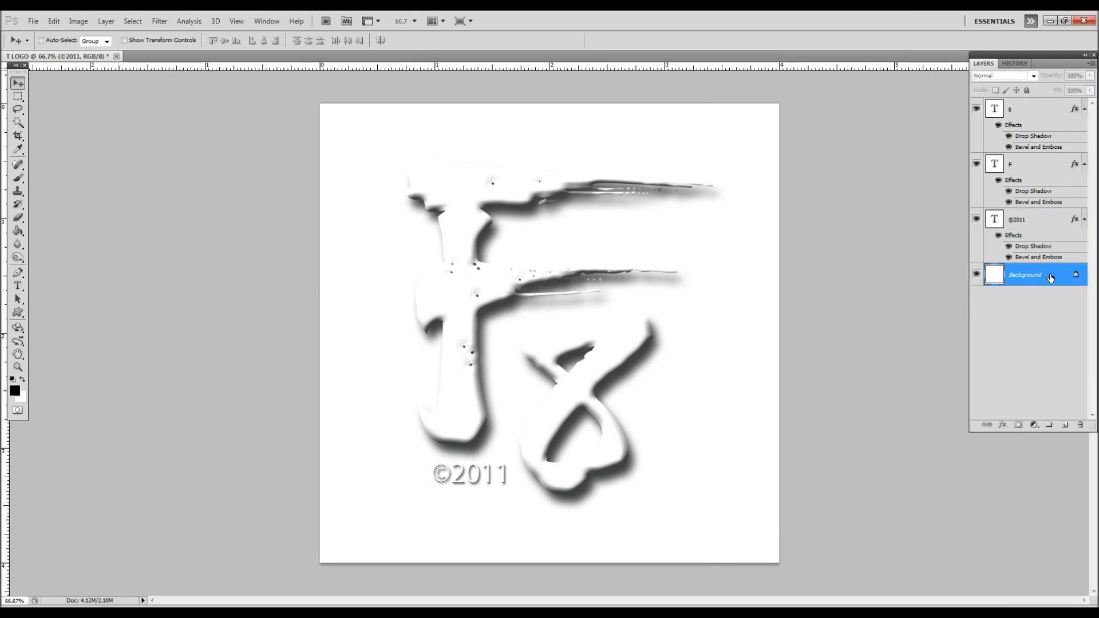
right_click(1050, 274)
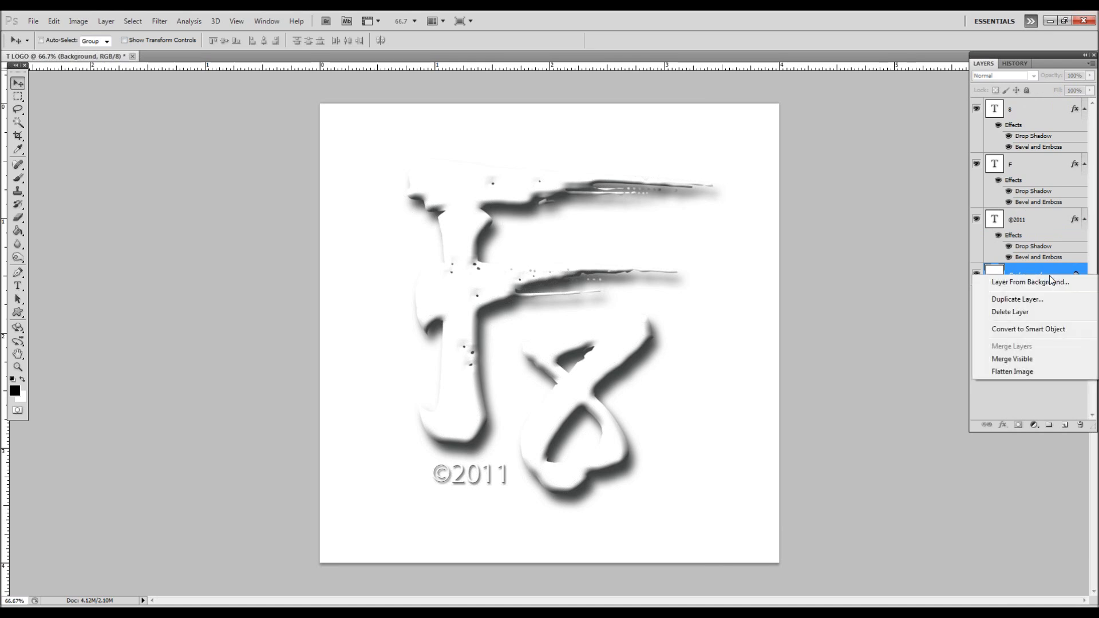
click(1016, 312)
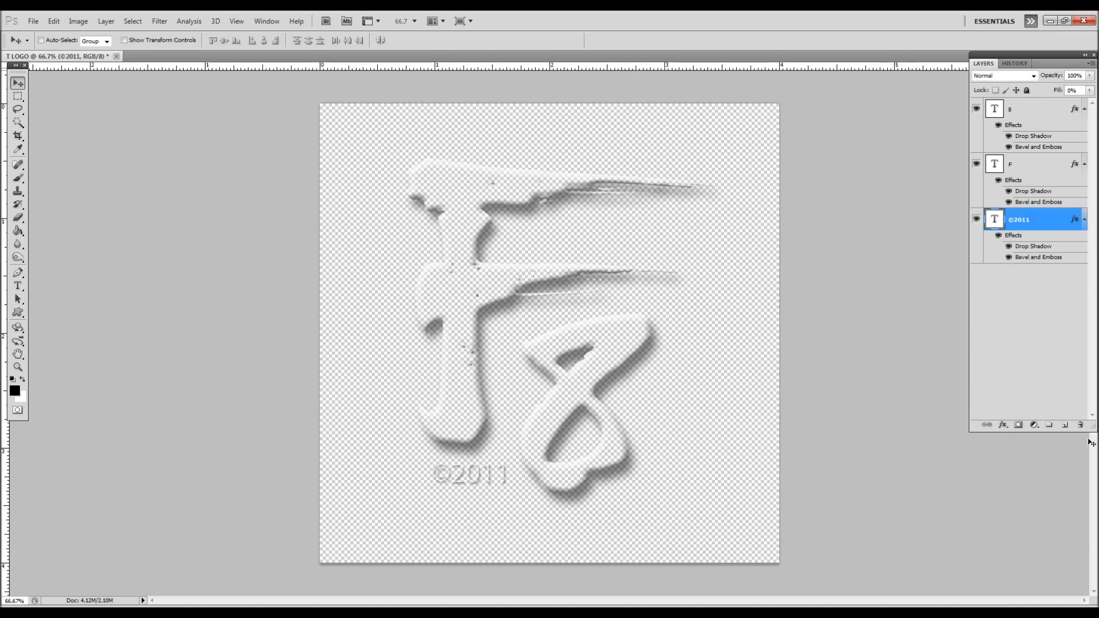
Step: Save the logo as T LOGO.png in a new Desktop folder named LOGOS
click(34, 20)
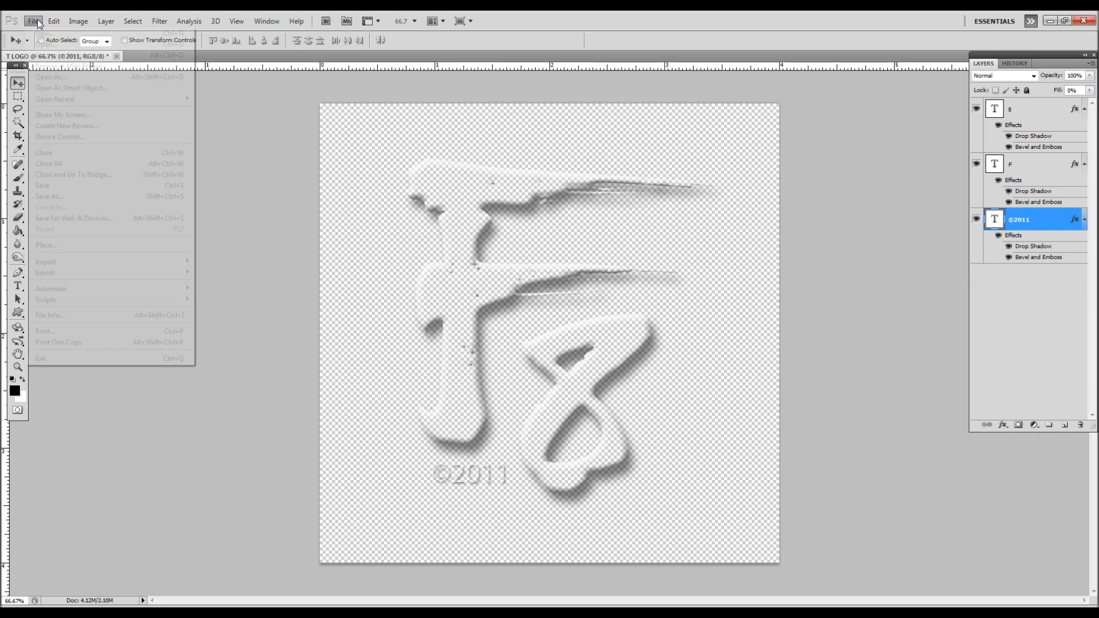
click(81, 198)
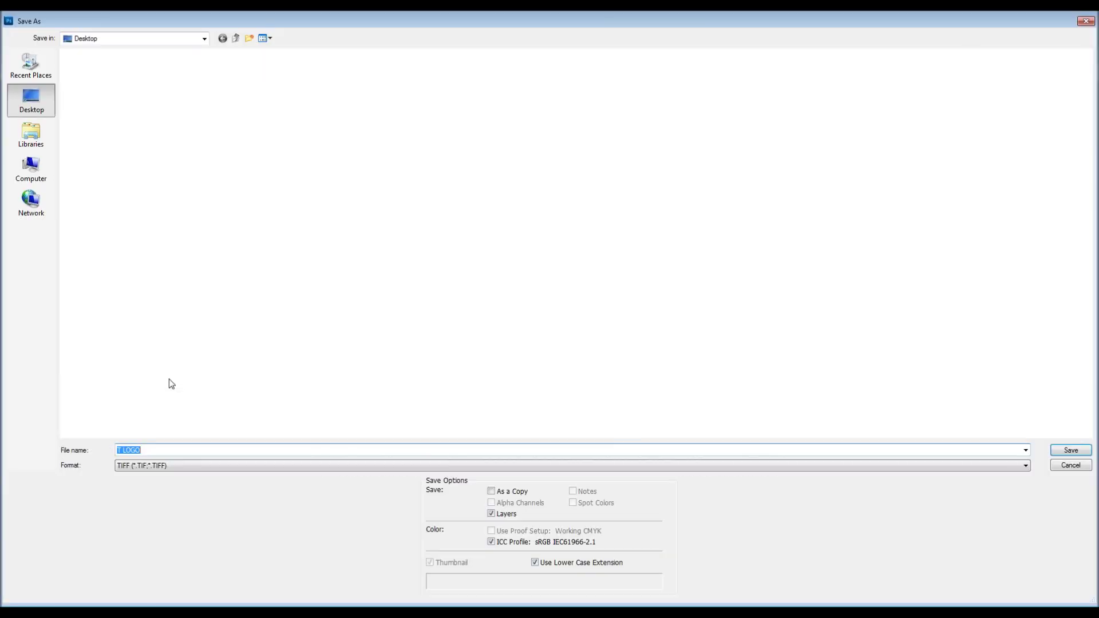
click(156, 467)
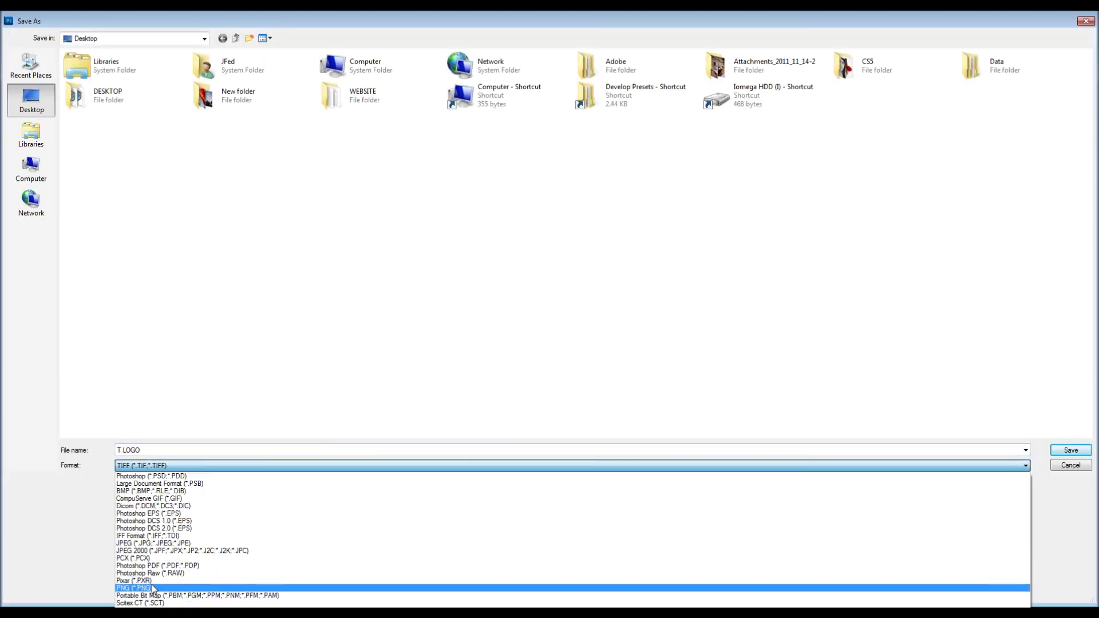
click(153, 590)
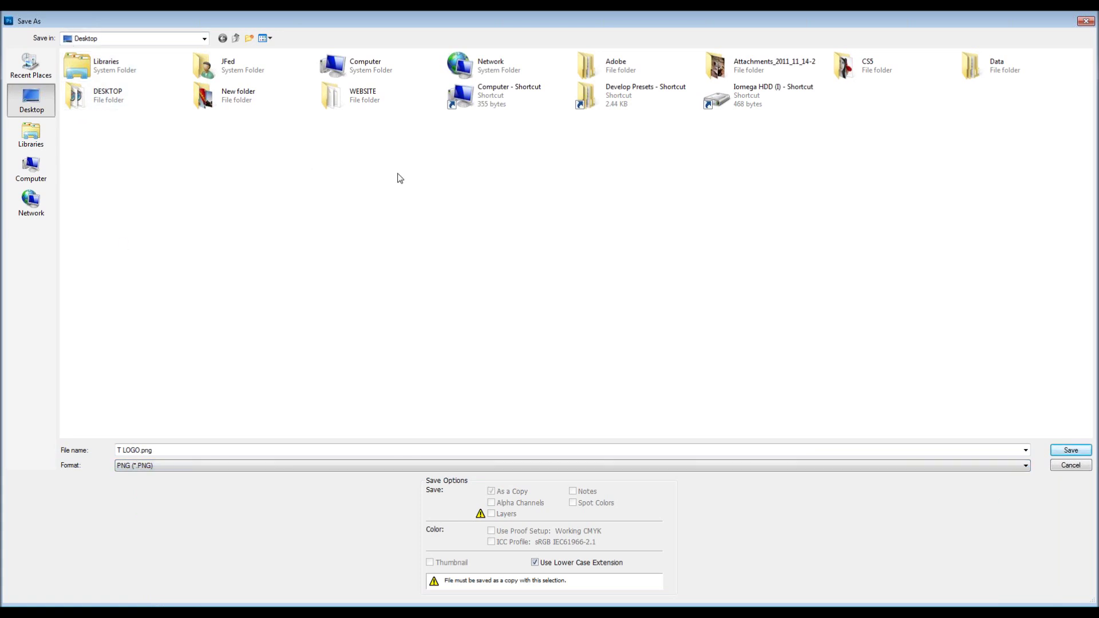
click(249, 39)
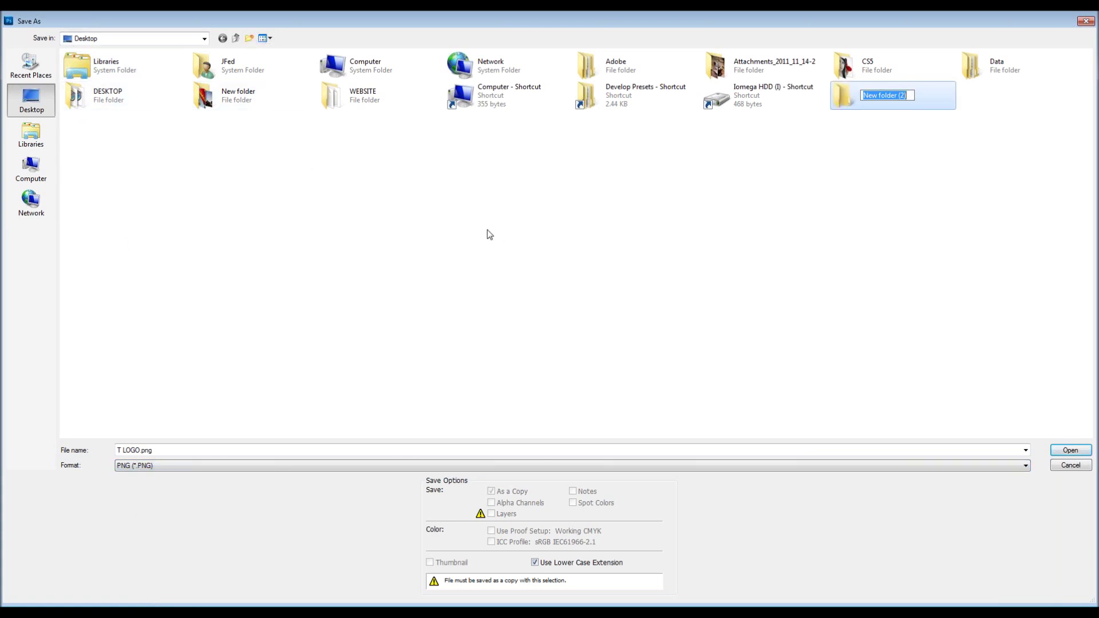
text(LOGOS)
key(Return)
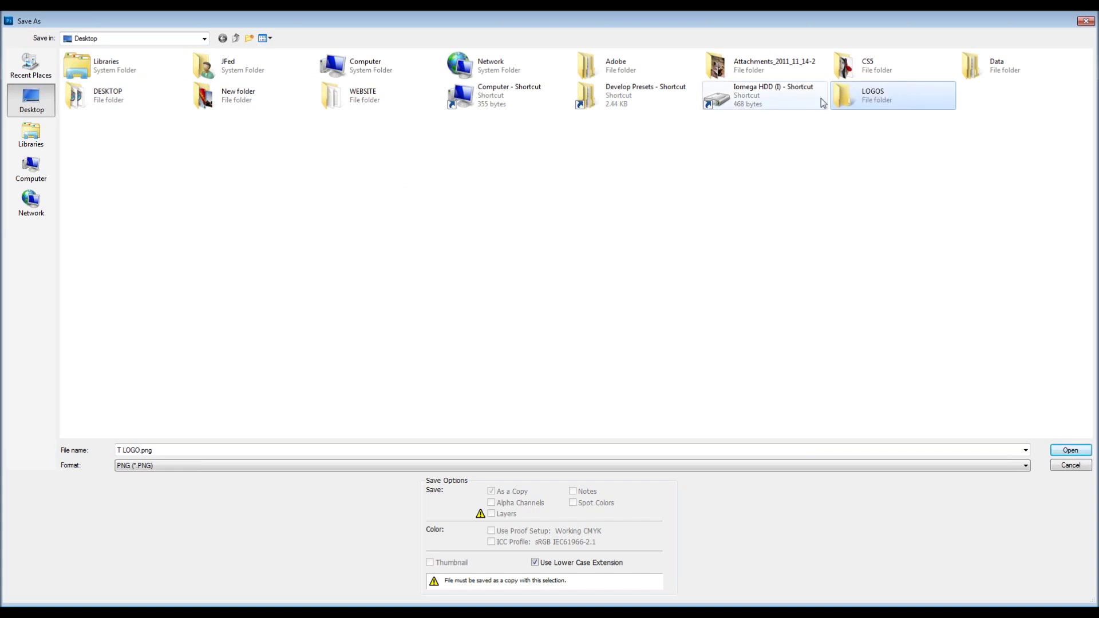
double_click(855, 94)
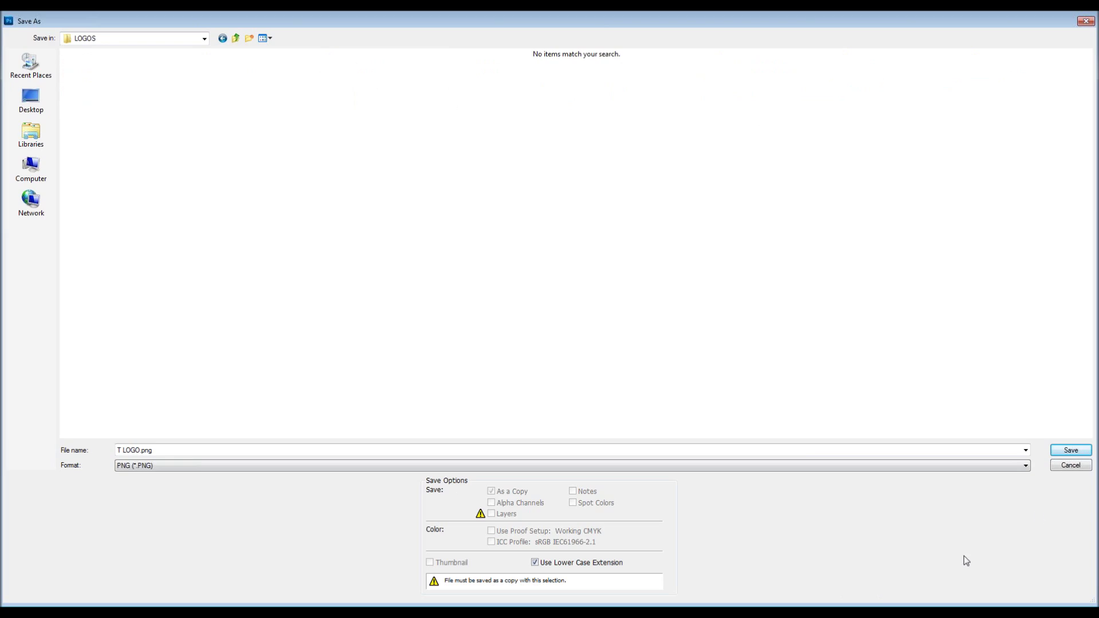
click(1071, 450)
click(572, 217)
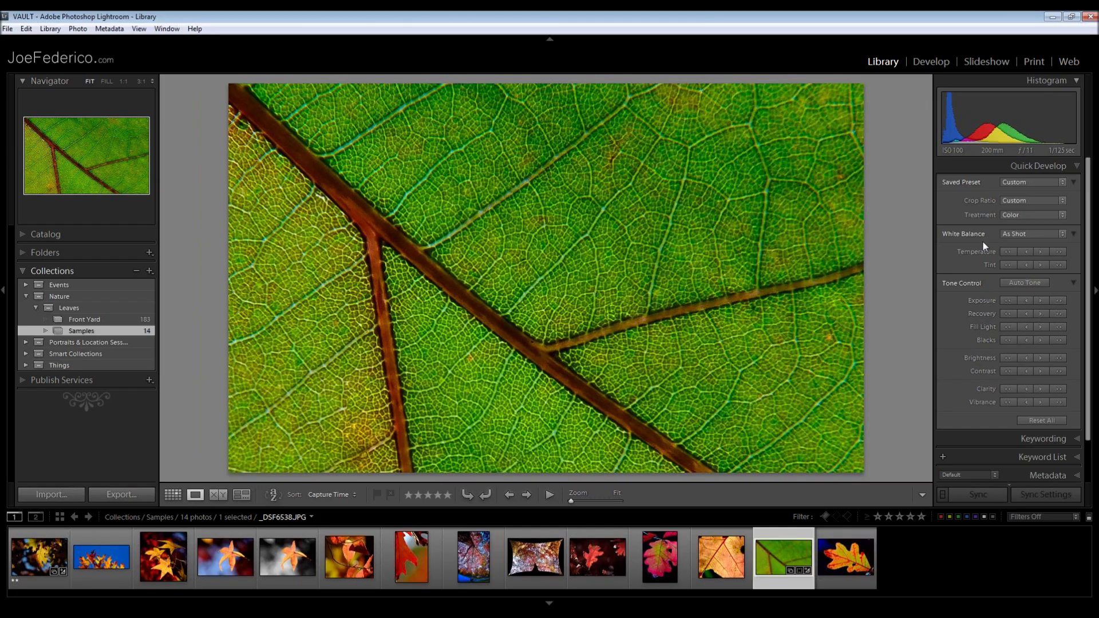
Step: Open Lightroom's export settings for the selected photo with the FACEBOOK preset
click(983, 242)
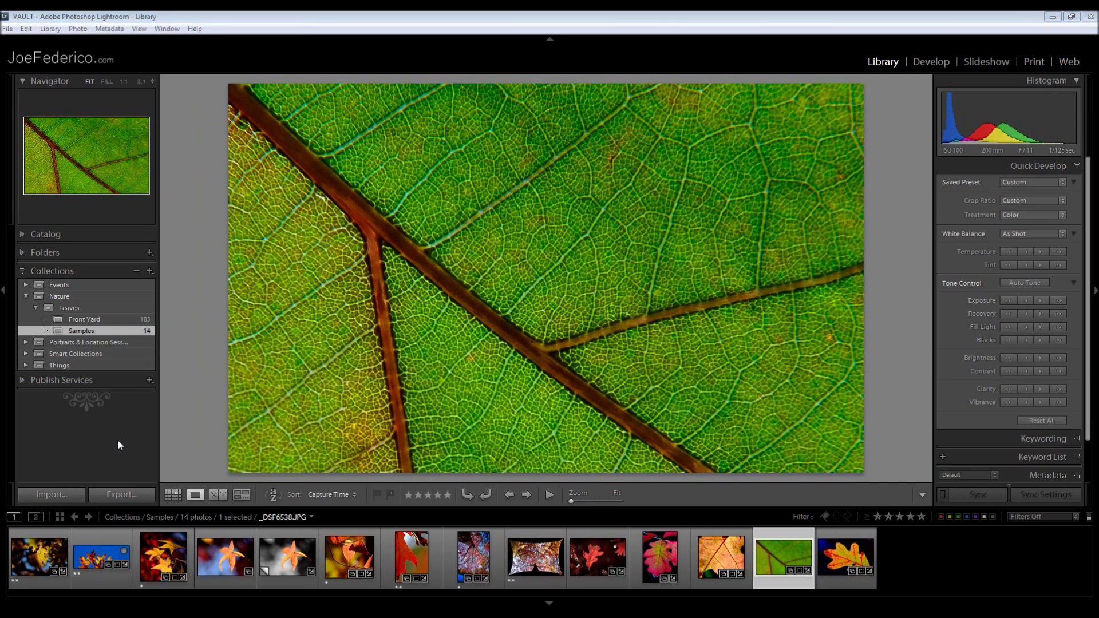
click(129, 490)
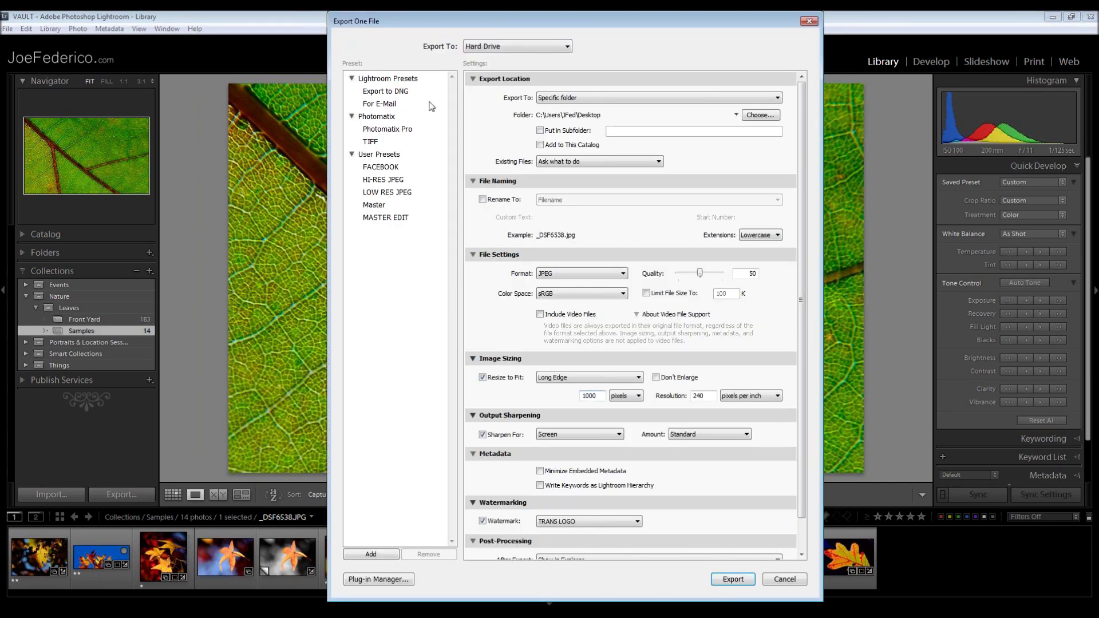
click(390, 167)
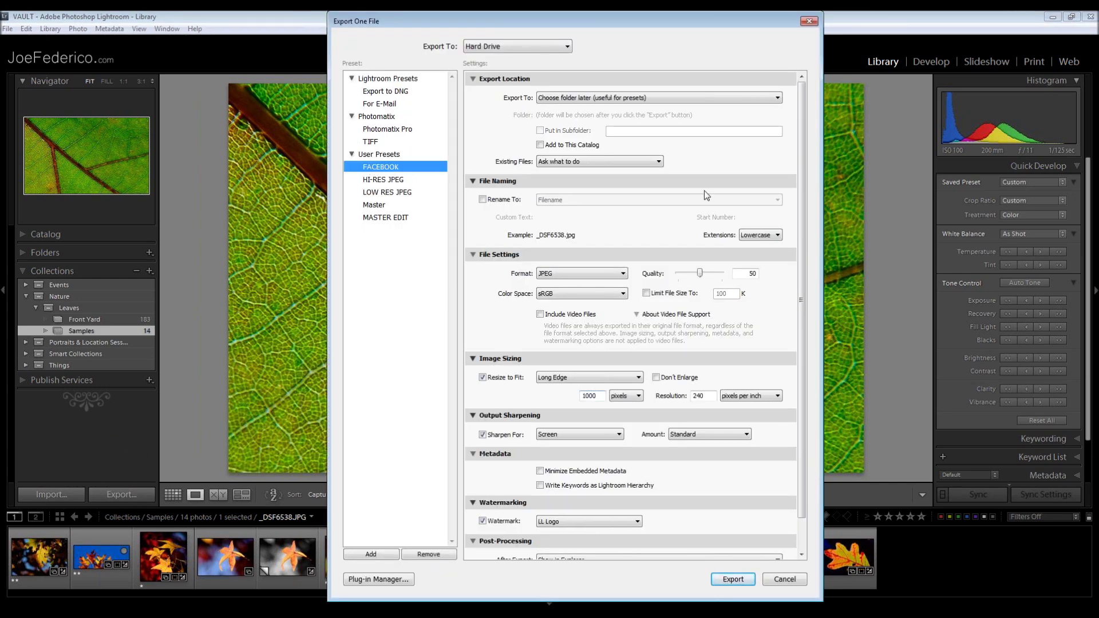
Step: Export to the specific Desktop LOGOS folder and open the Watermark Editor
click(672, 97)
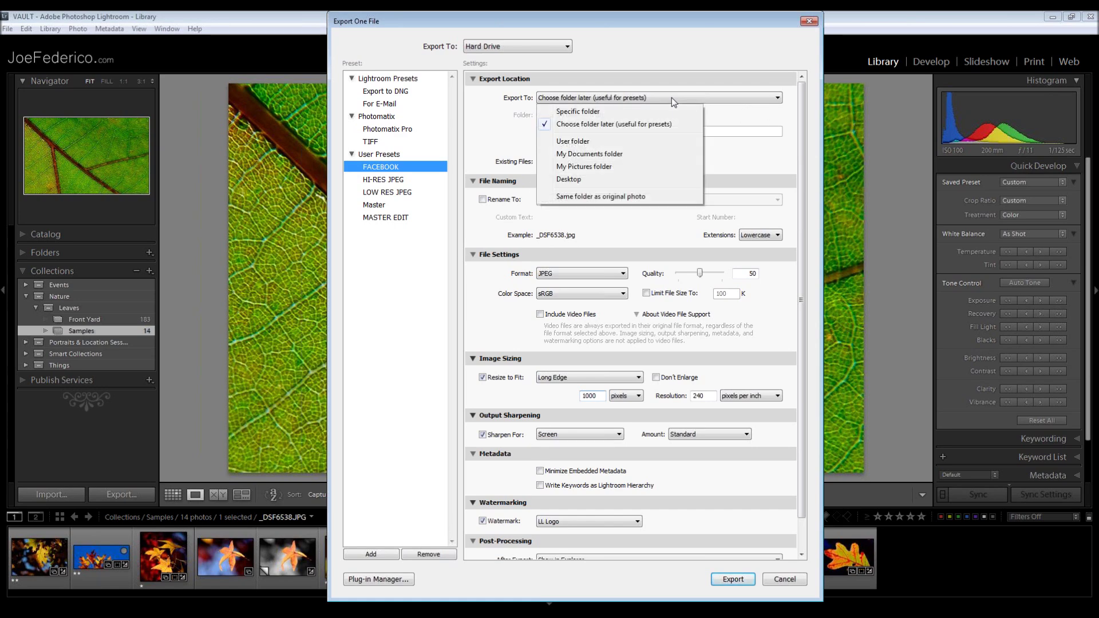
click(633, 111)
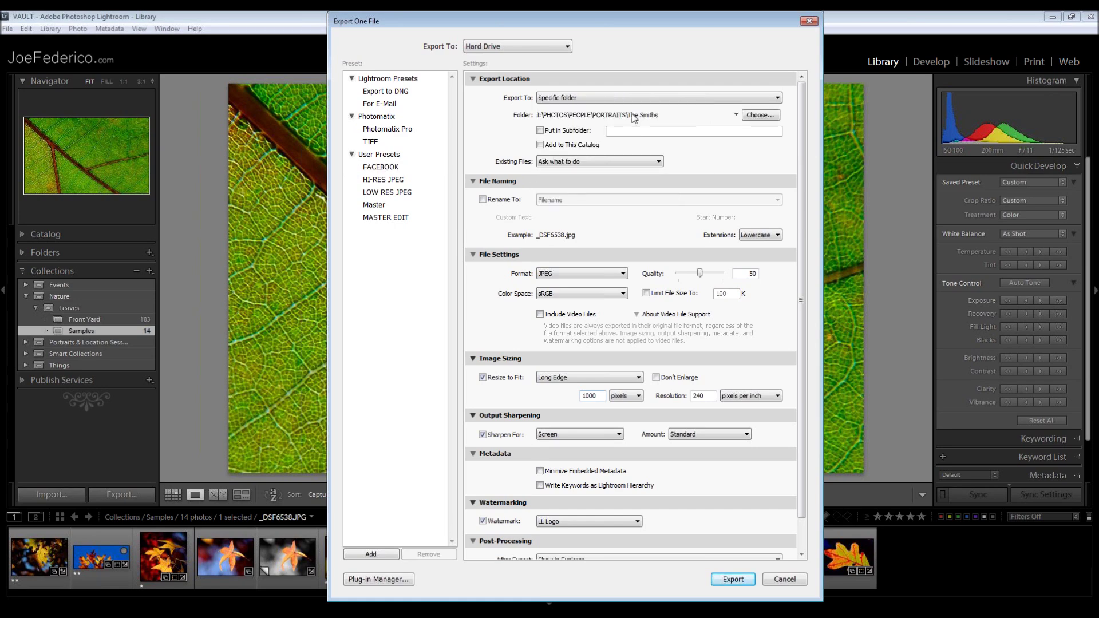
click(759, 115)
click(480, 215)
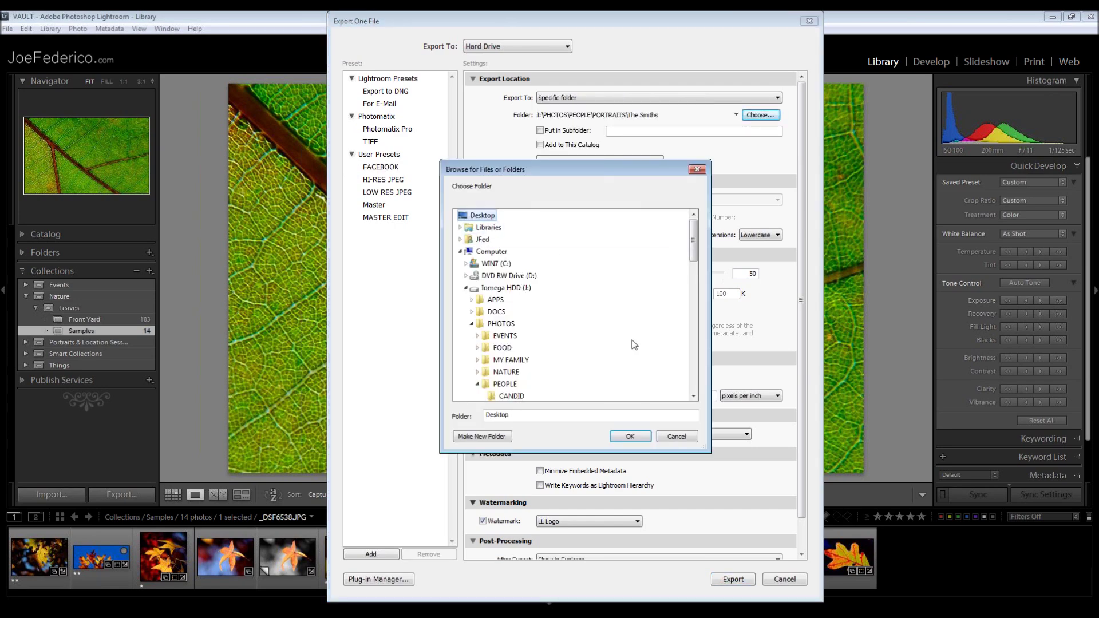
scroll(633, 346, down, 5)
scroll(631, 346, up, 4)
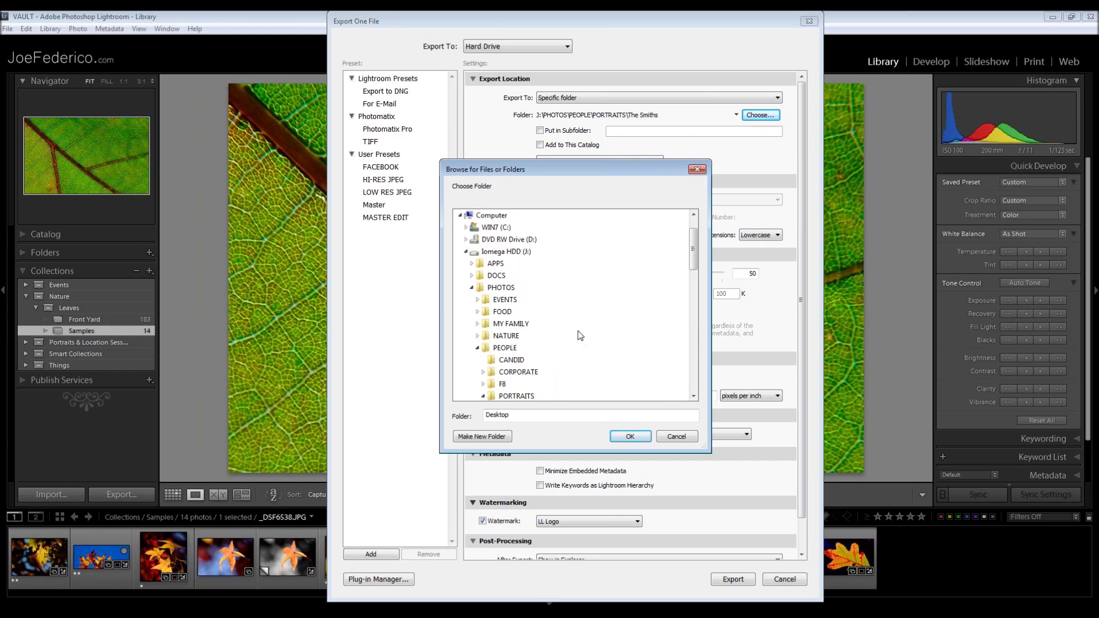
click(471, 287)
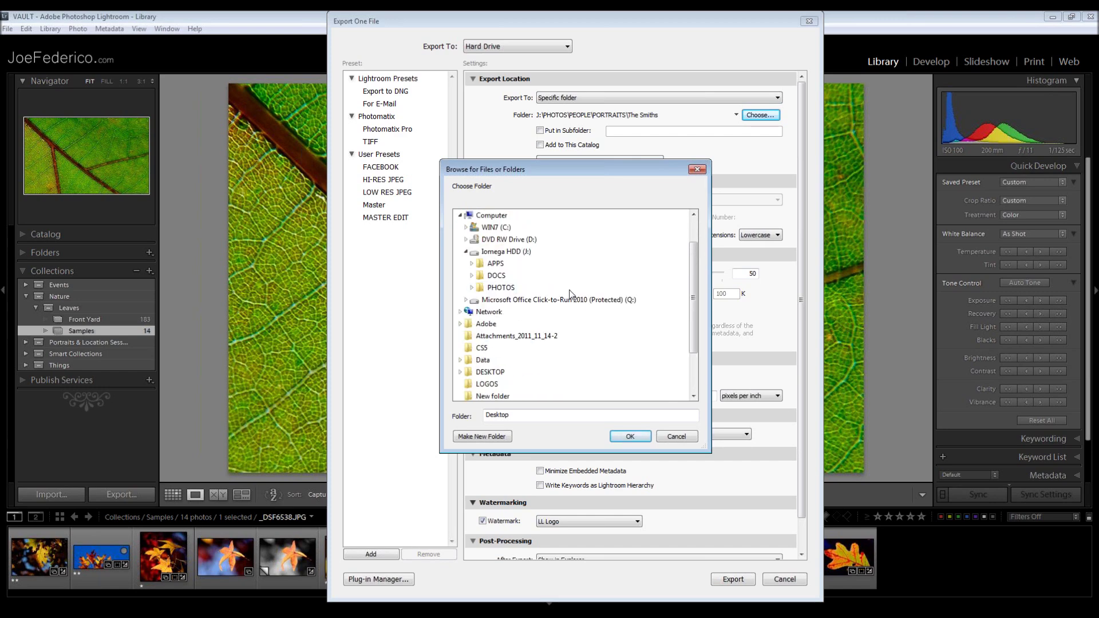
scroll(573, 303, down, 2)
click(486, 324)
click(630, 436)
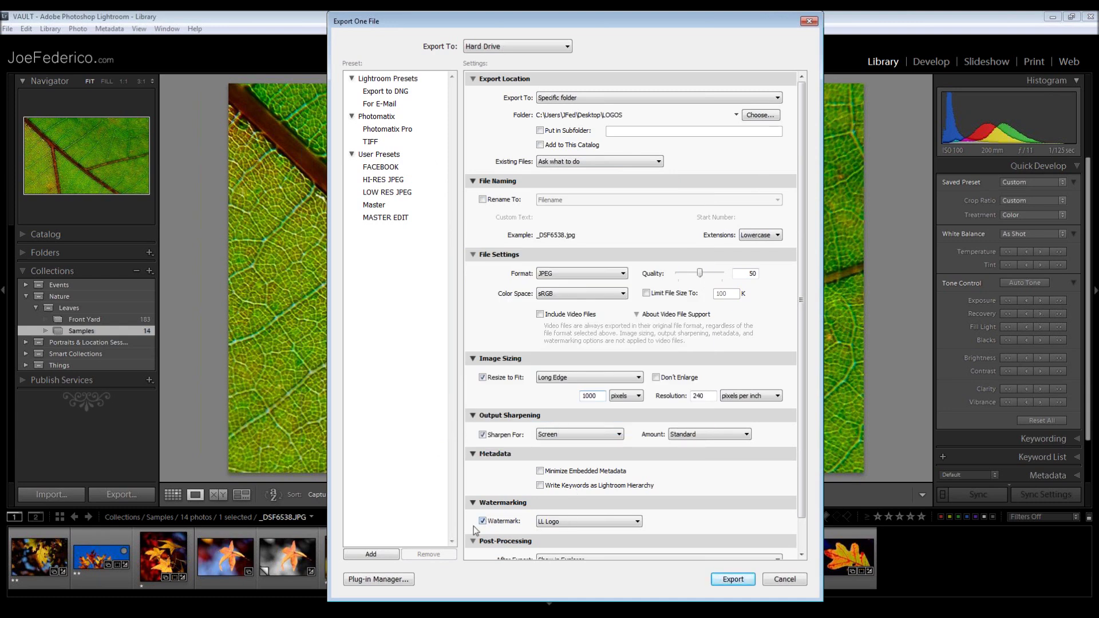
click(570, 521)
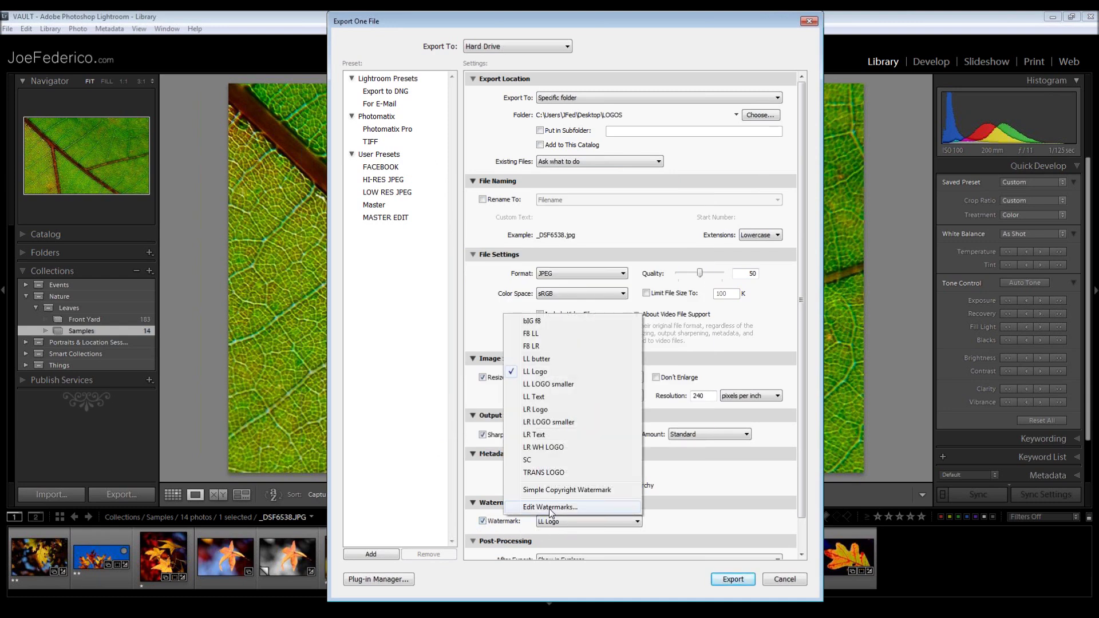
click(549, 508)
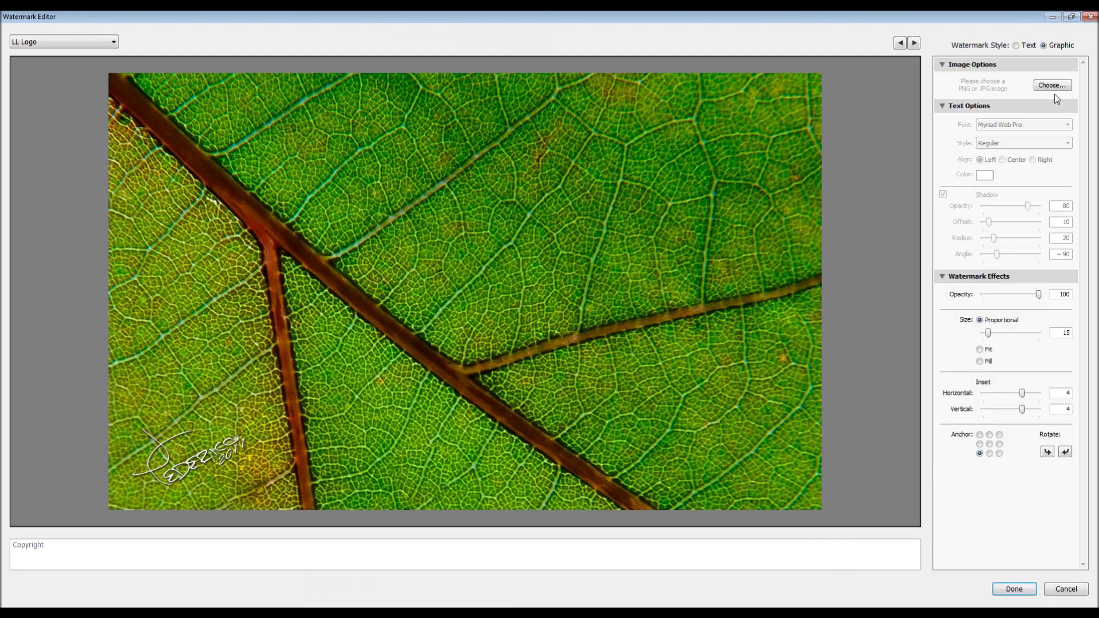
Step: Replace the watermark graphic with the T LOGO image from the LOGOS folder
click(1052, 85)
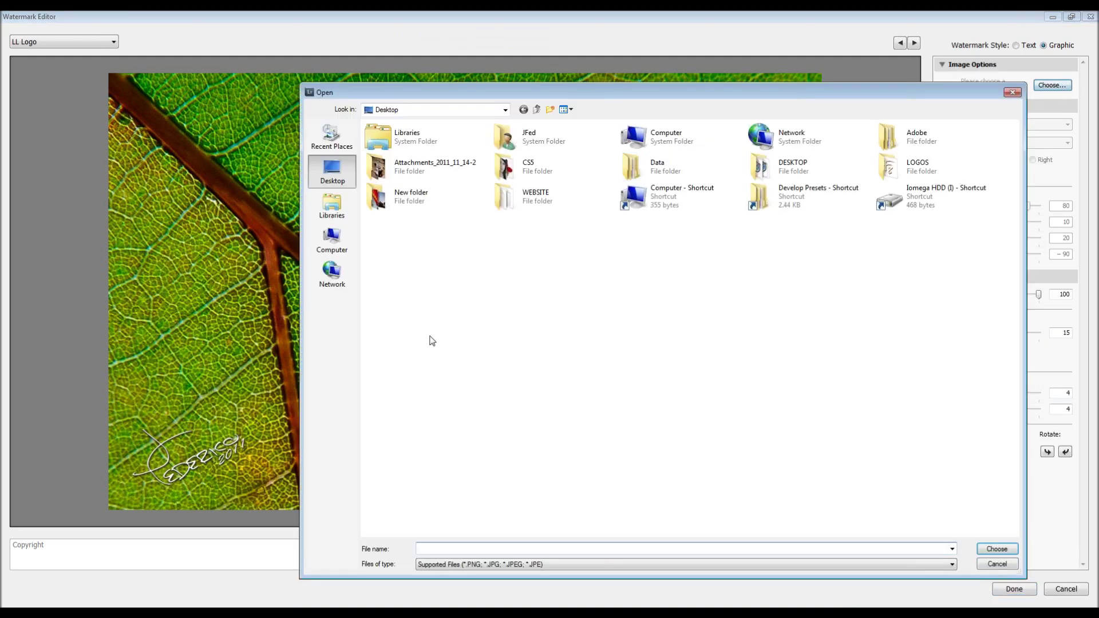
double_click(886, 169)
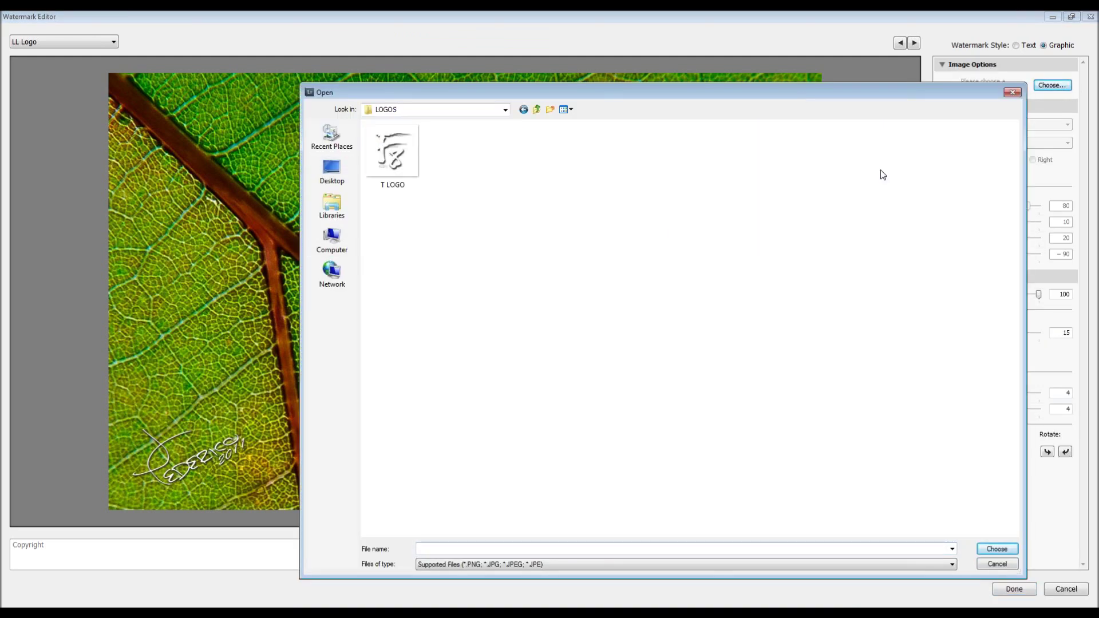
click(419, 147)
click(997, 549)
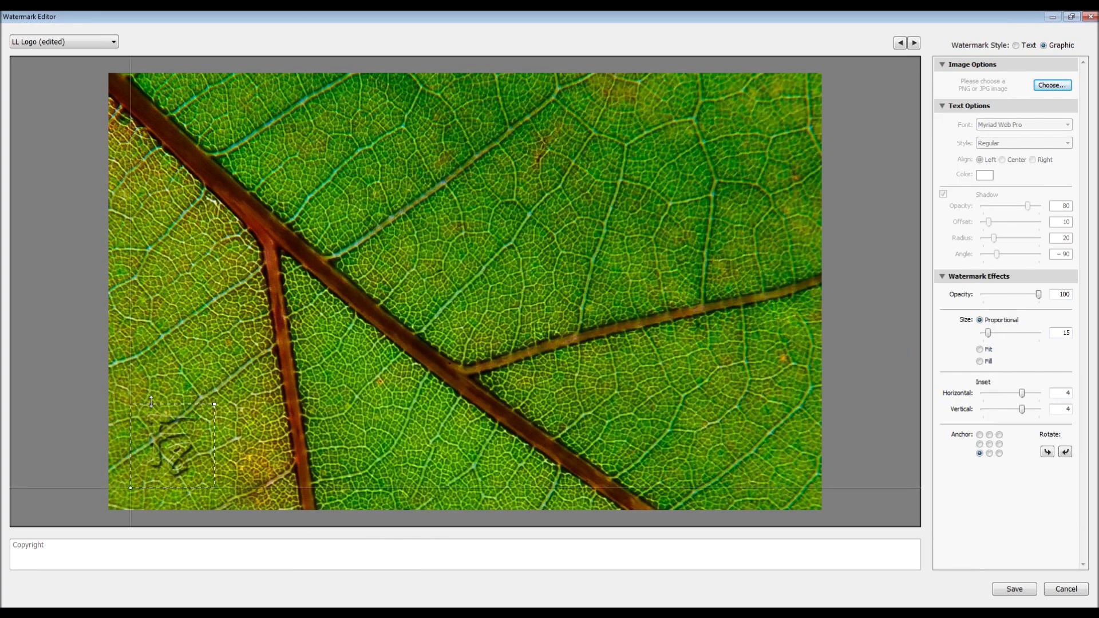
Step: Center the watermark, enlarge it to size 82, and save it as preset 'BIG T LOGO'
click(989, 444)
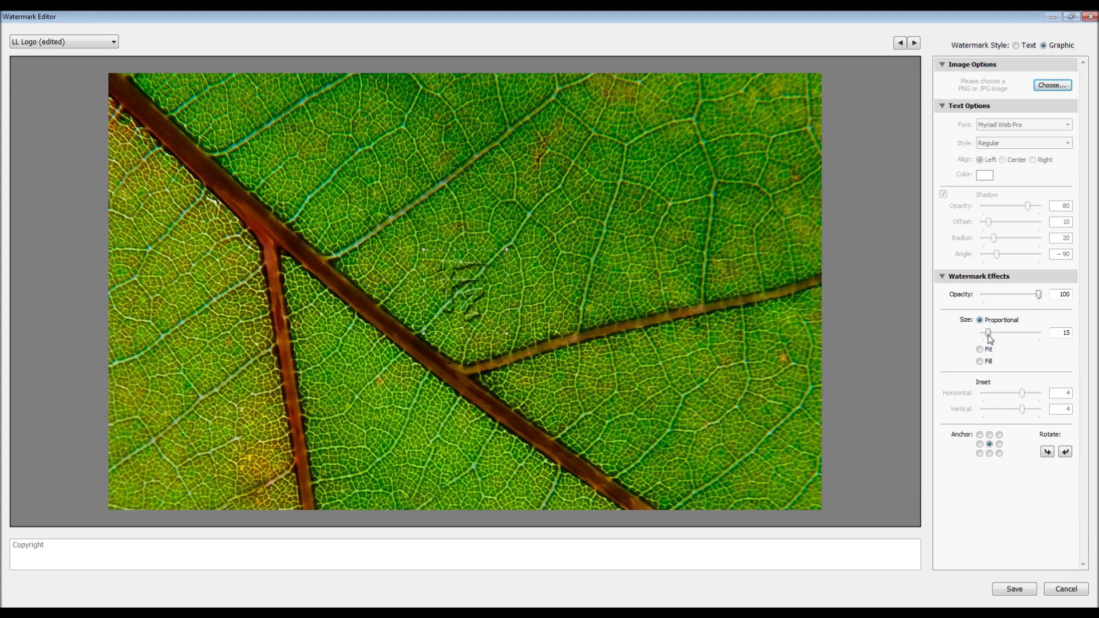
drag(988, 333, 1014, 334)
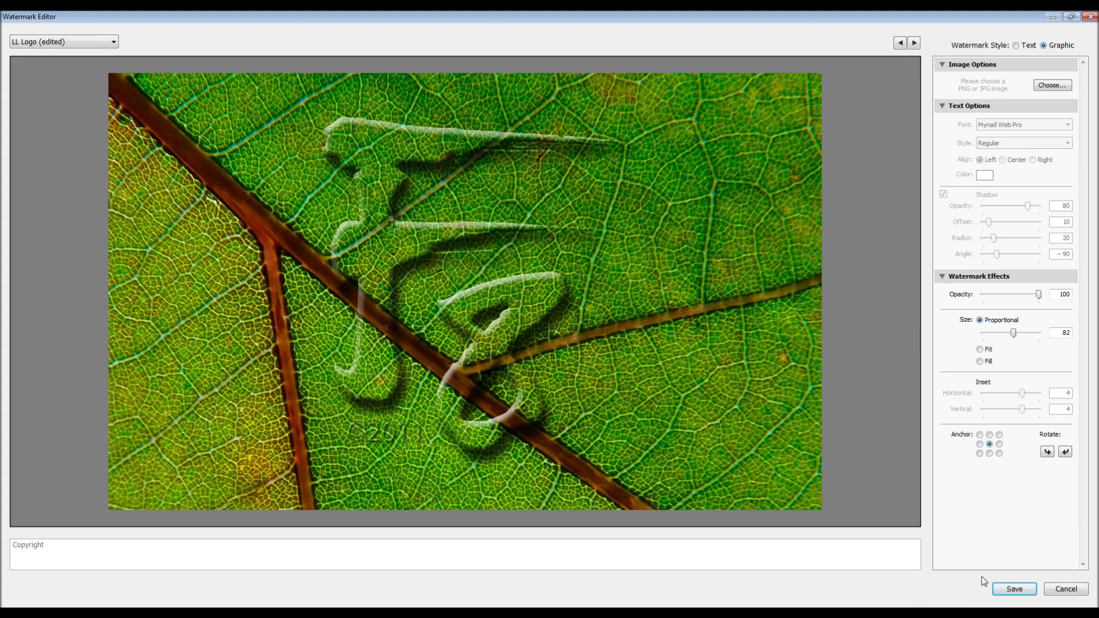
click(1015, 593)
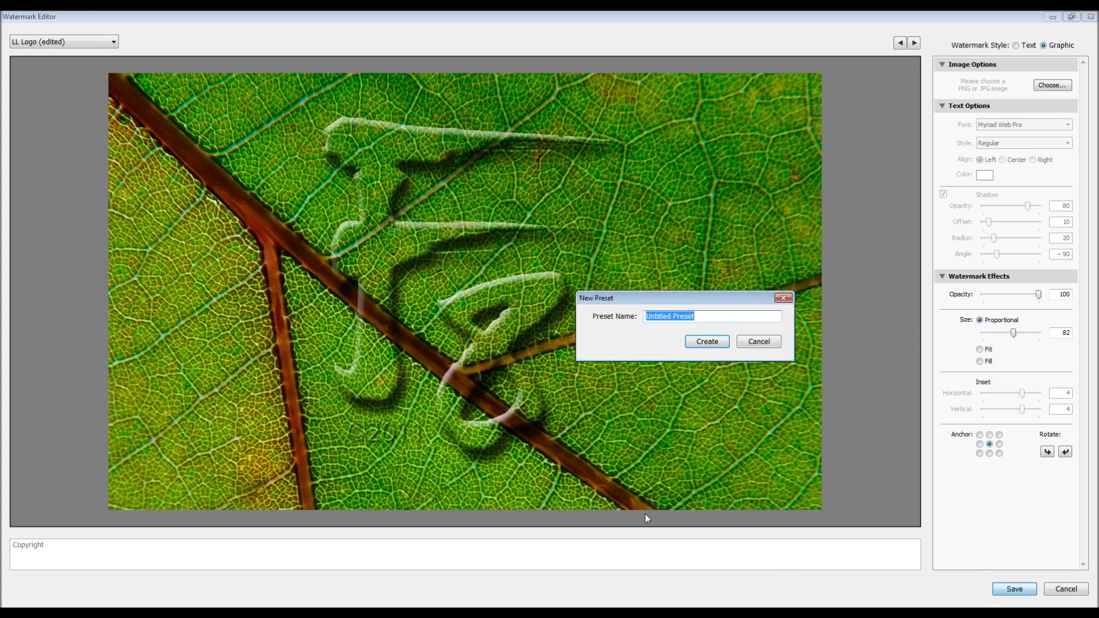
text(Bl)
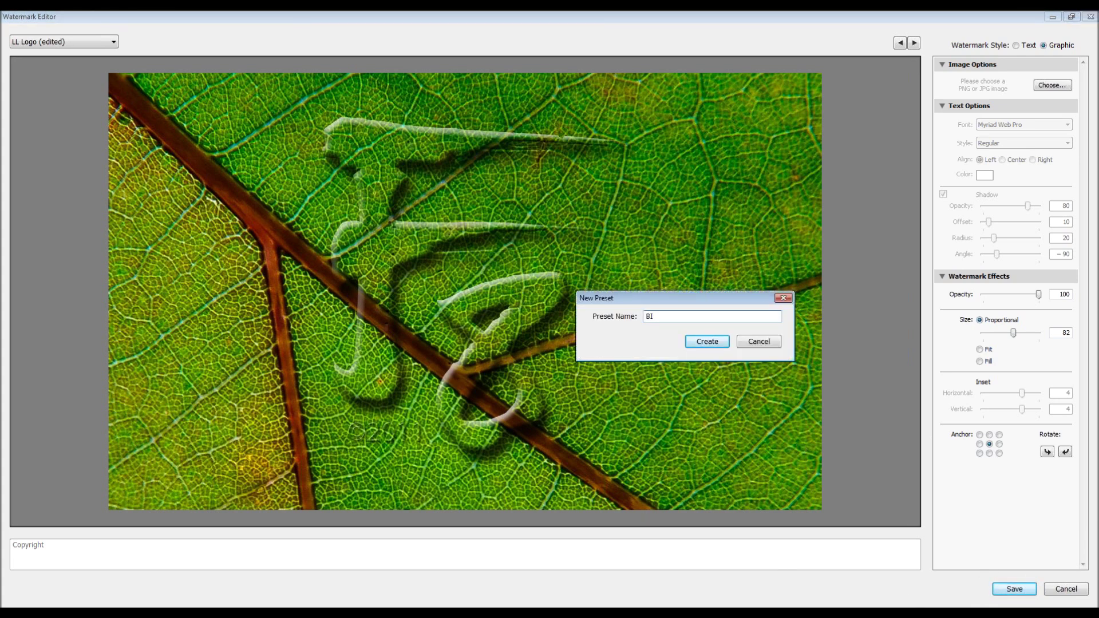
text(G T LOGO)
click(710, 342)
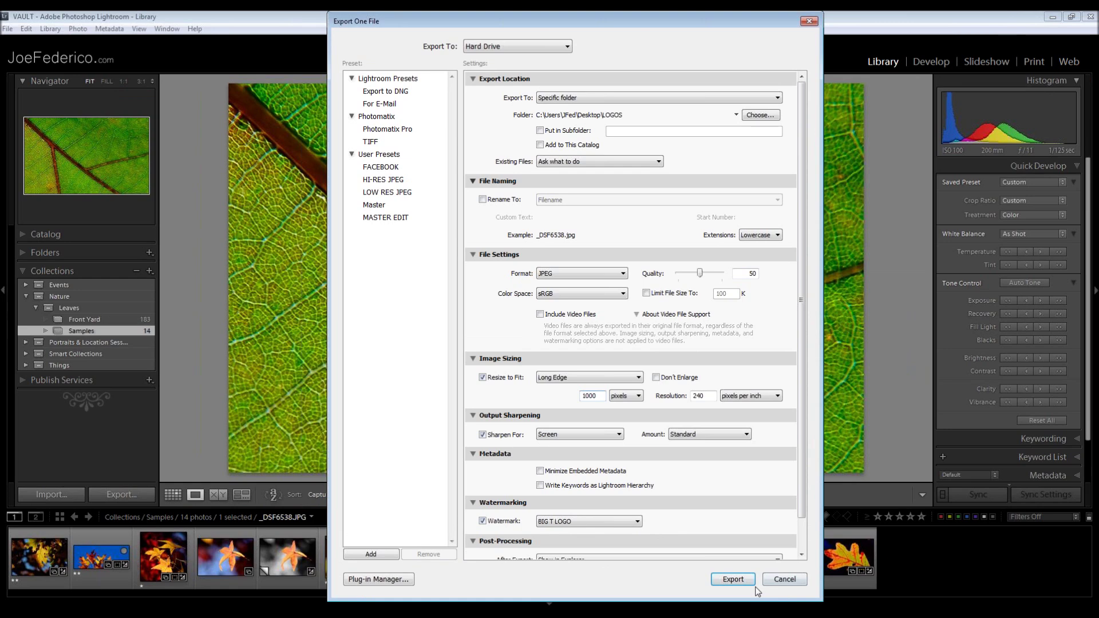
Step: Export the leaf photo, then open _DSF6538 from the desktop LOGOS folder in Windows Live Photo Gallery
click(745, 581)
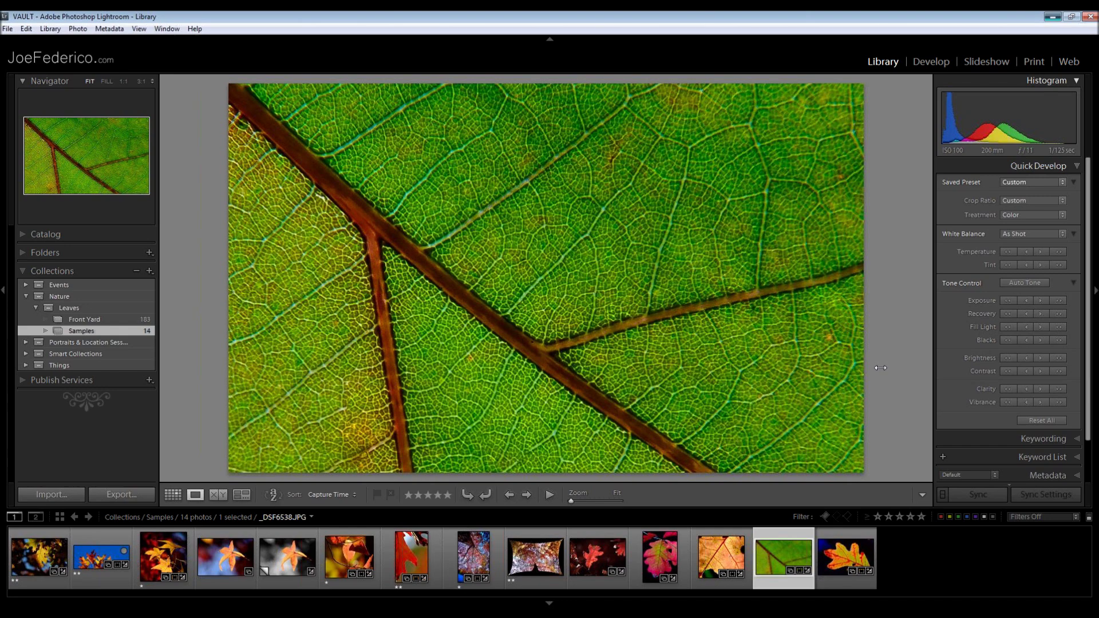
key(super+d)
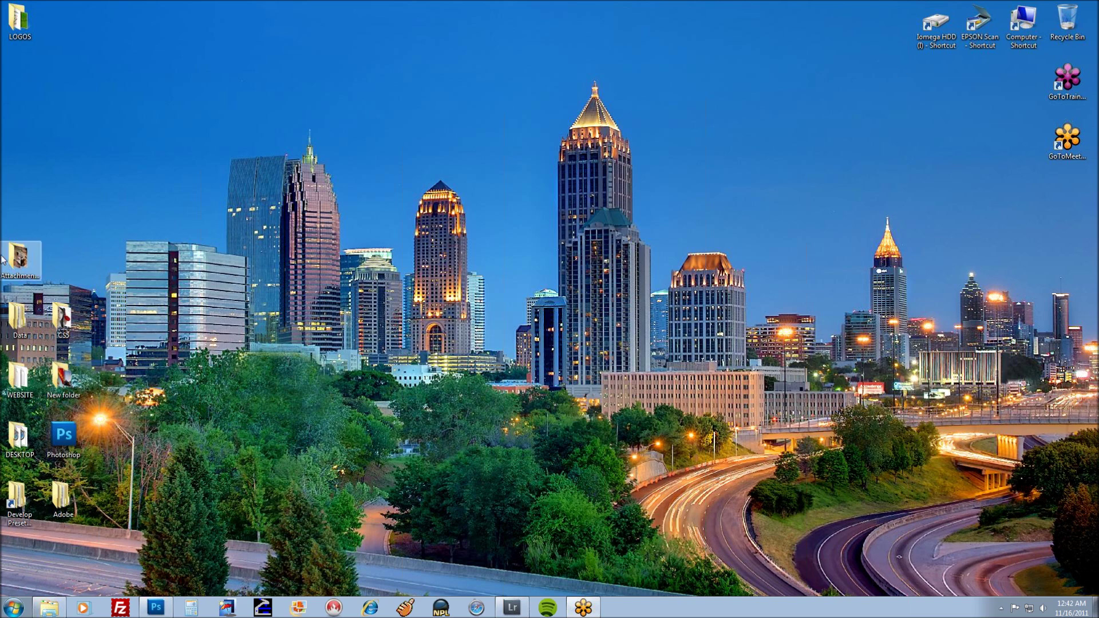
double_click(18, 19)
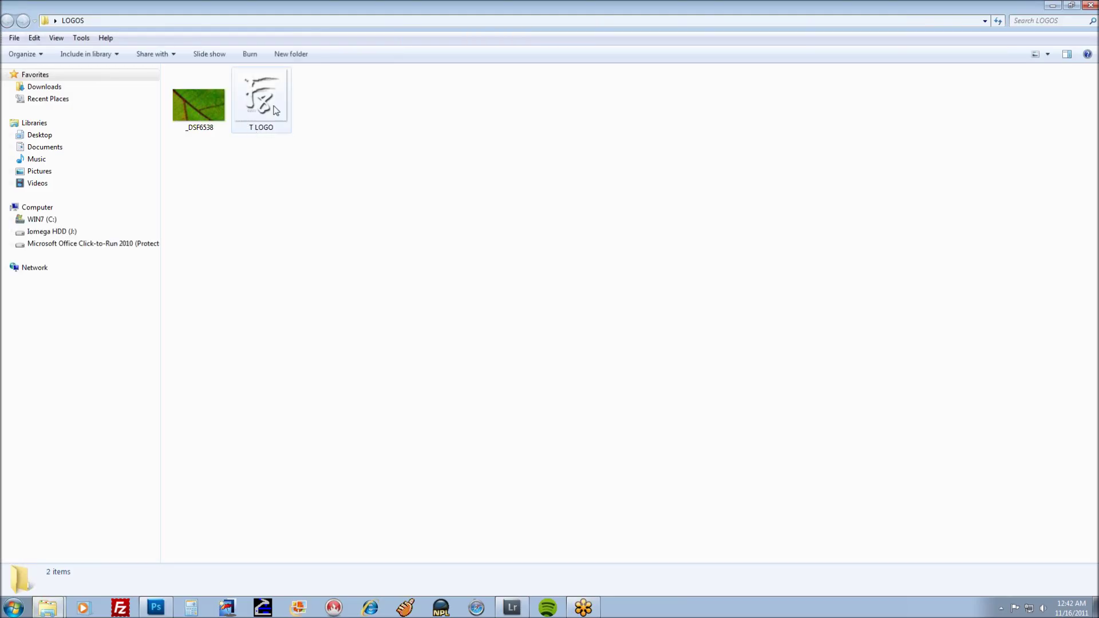
click(191, 112)
double_click(191, 112)
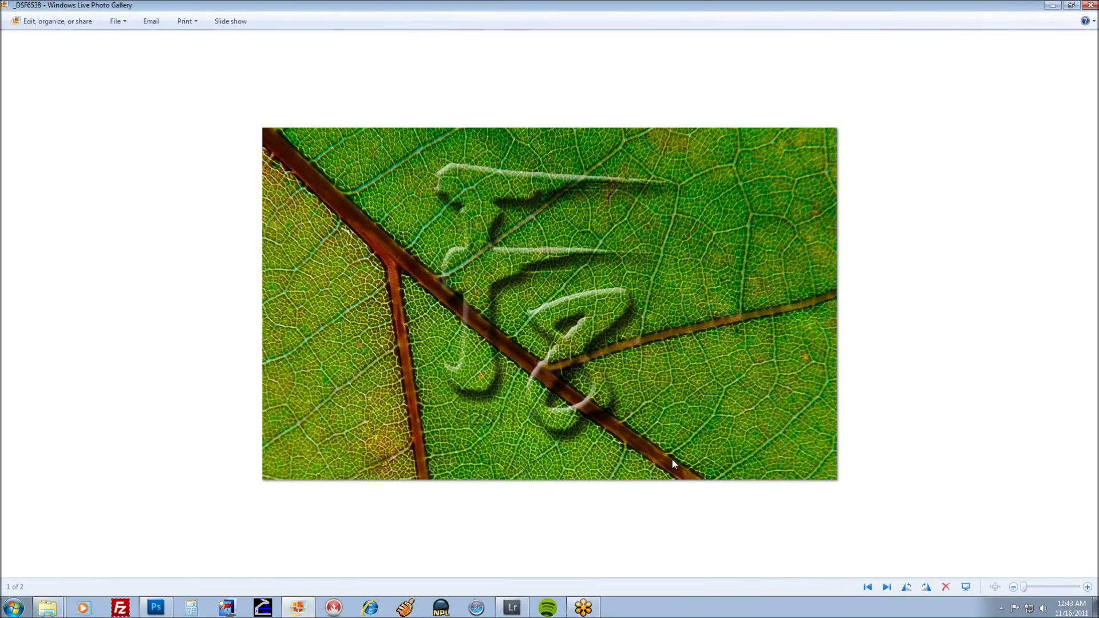